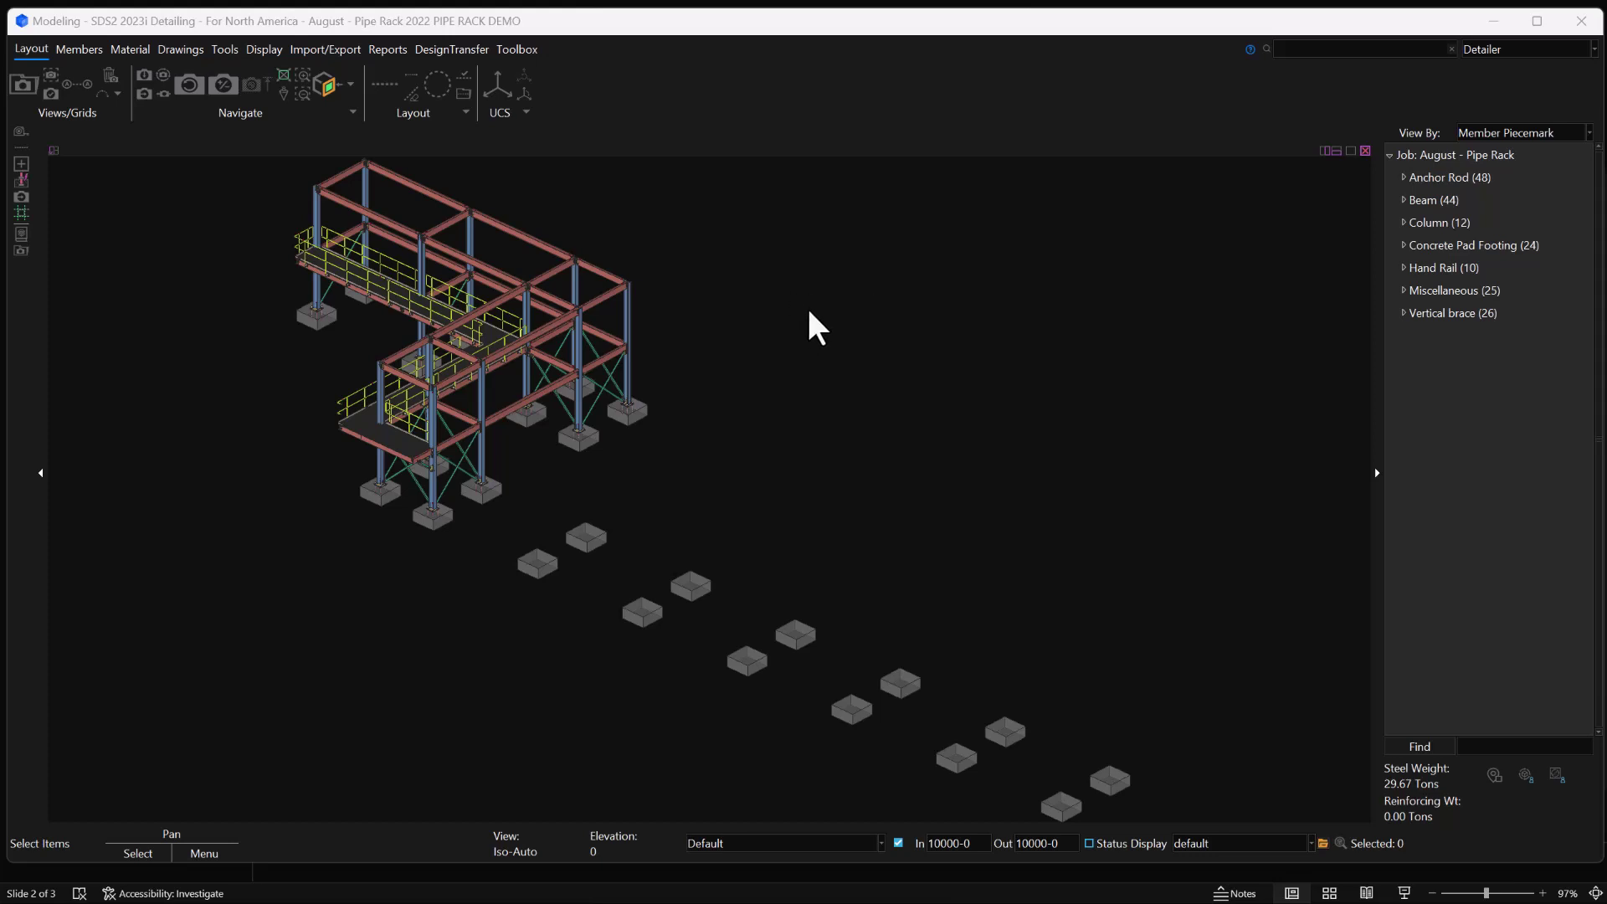
- Turn on Show for the Erection Sheets Only_AR1001 reference drawing in Reference Drawing Tools
left_click(228, 51)
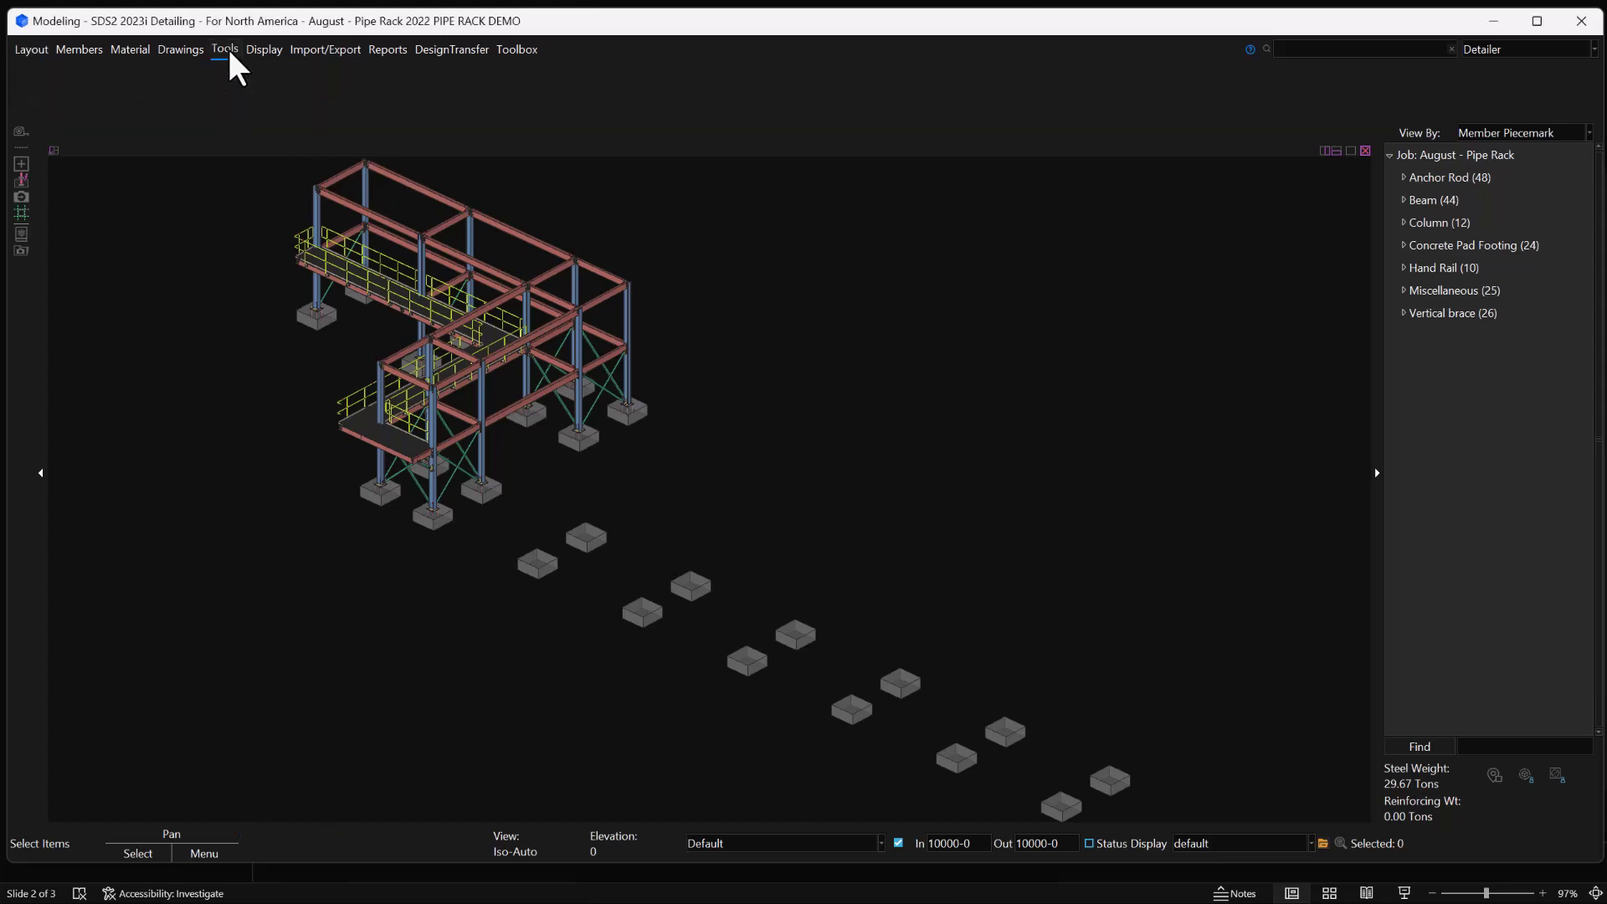
left_click(202, 79)
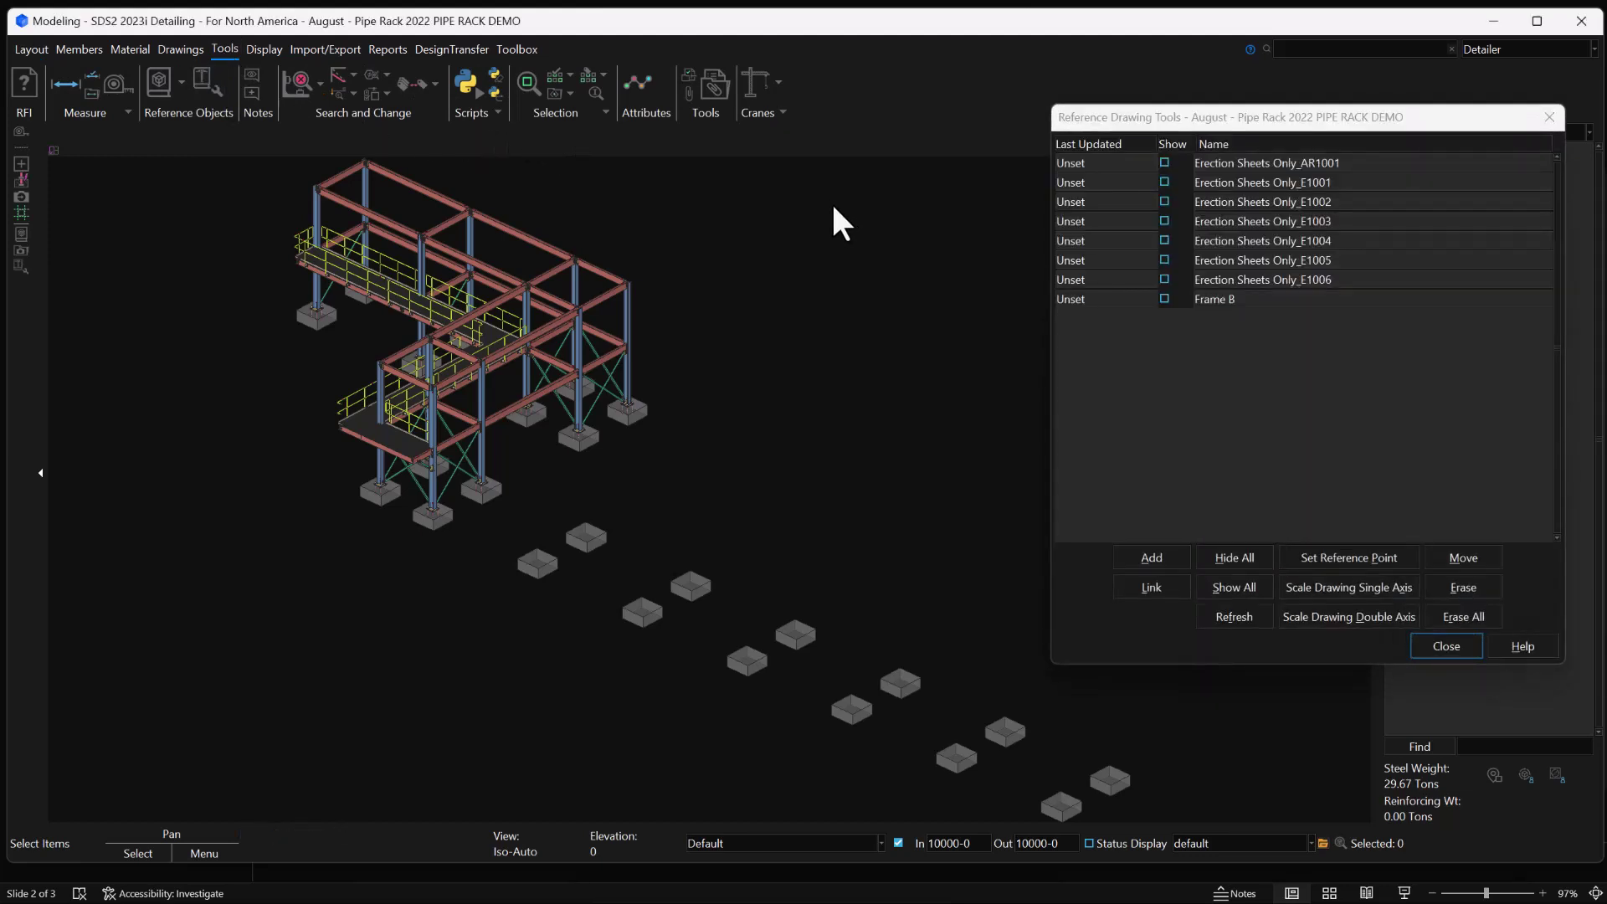
left_click(1165, 165)
left_click(32, 48)
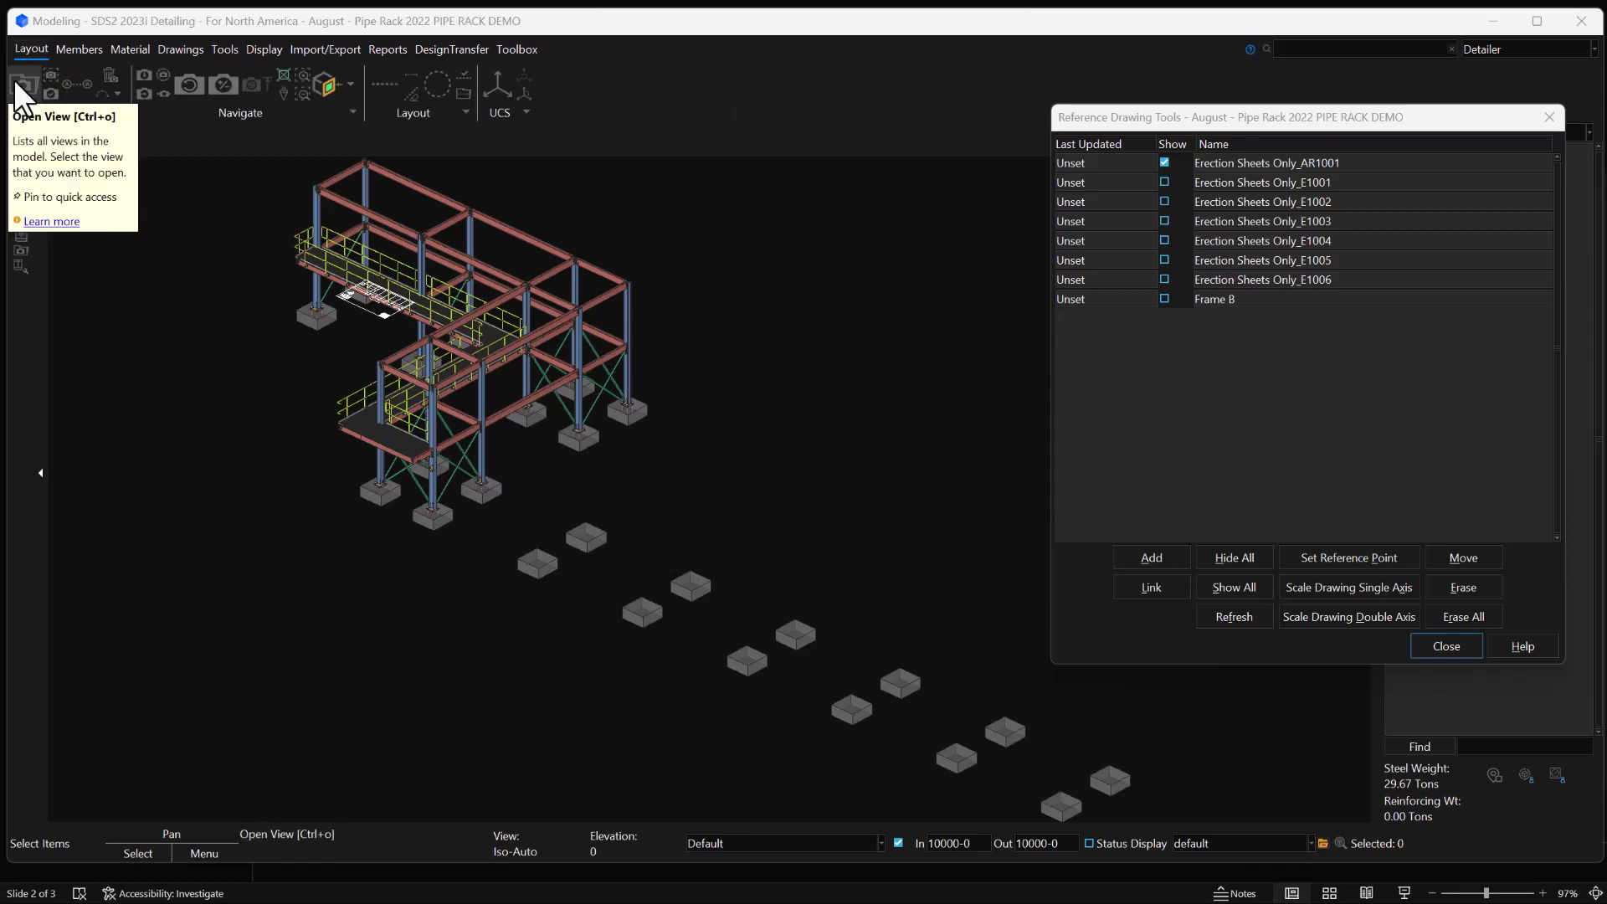
- Open the 100-0 plan view and zoom in around grid A/4
left_click(15, 81)
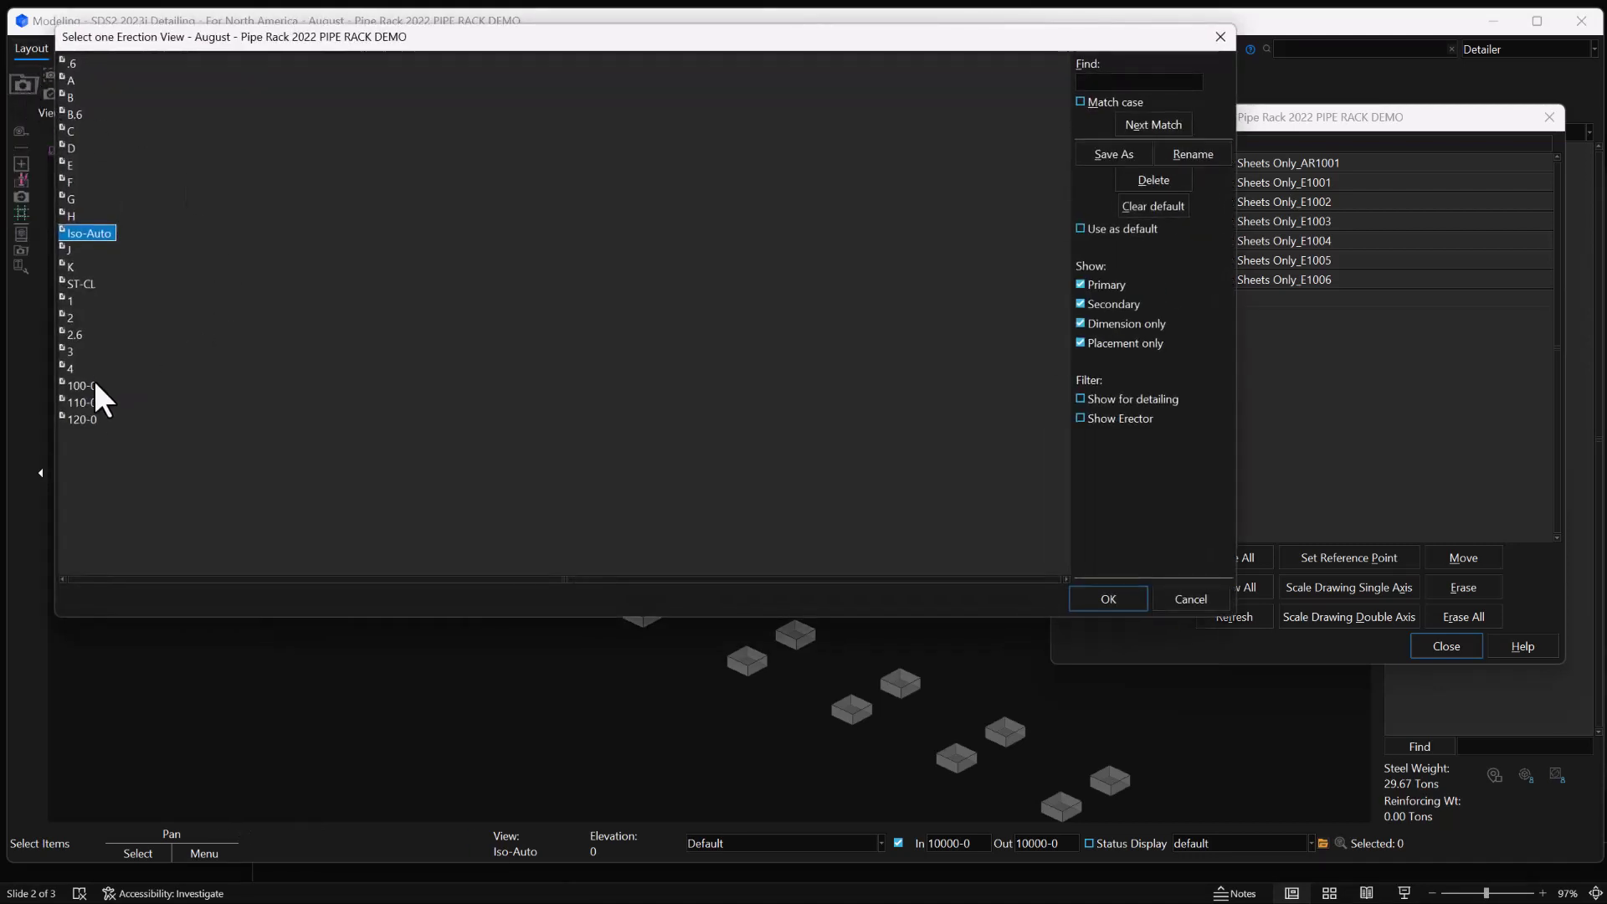
double_click(81, 385)
scroll(331, 313, "down", 1)
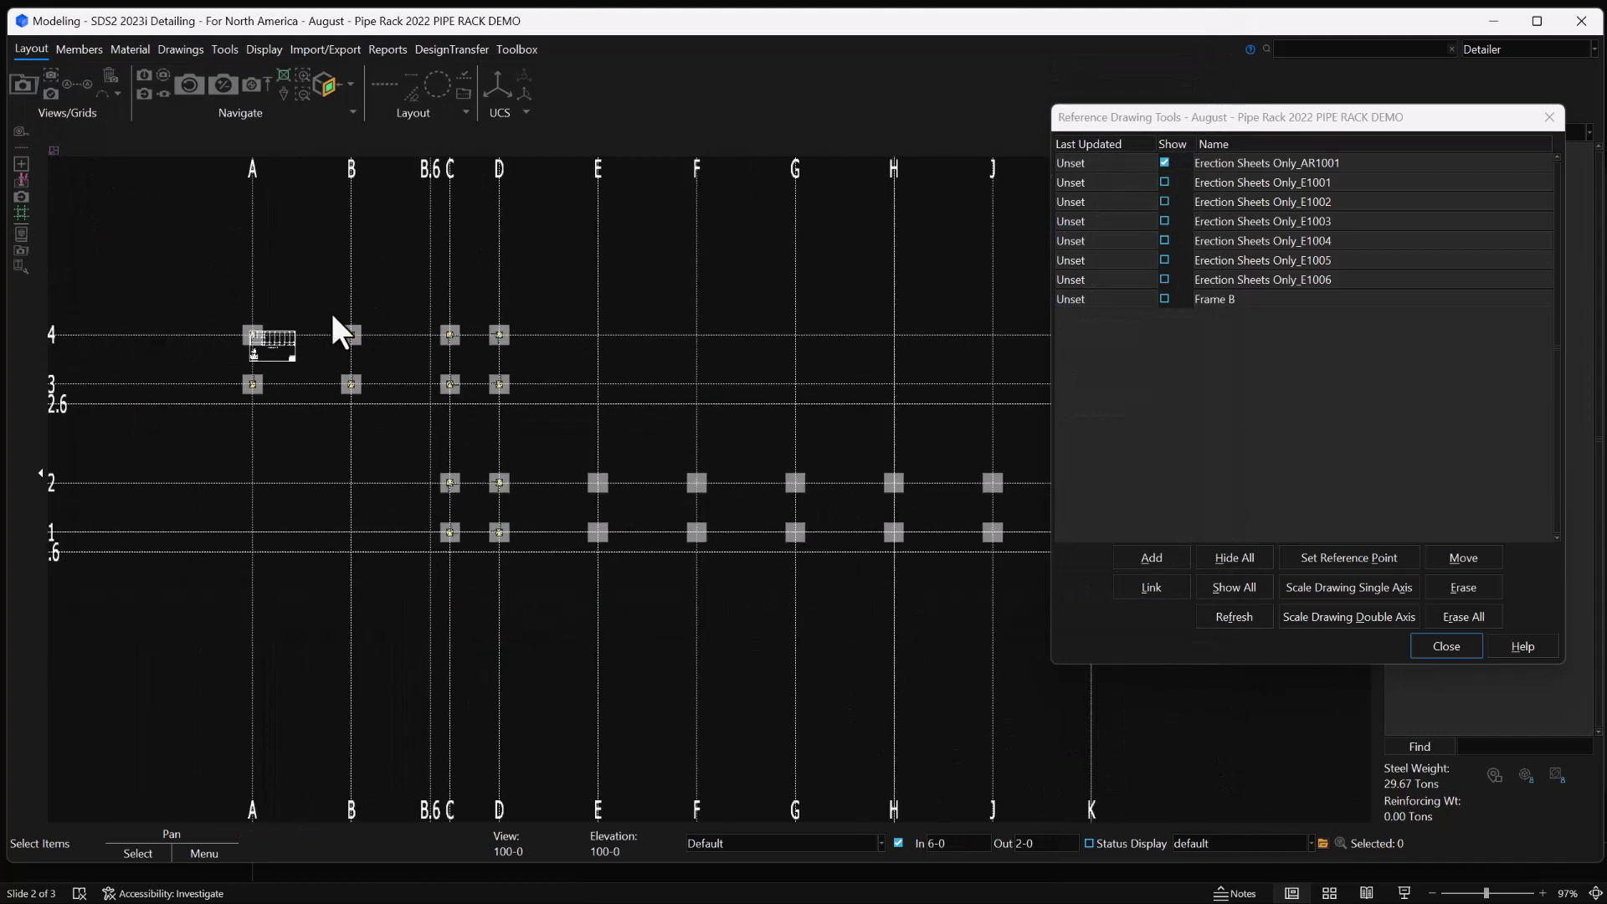
scroll(224, 351, "up", 6)
scroll(343, 325, "up", 6)
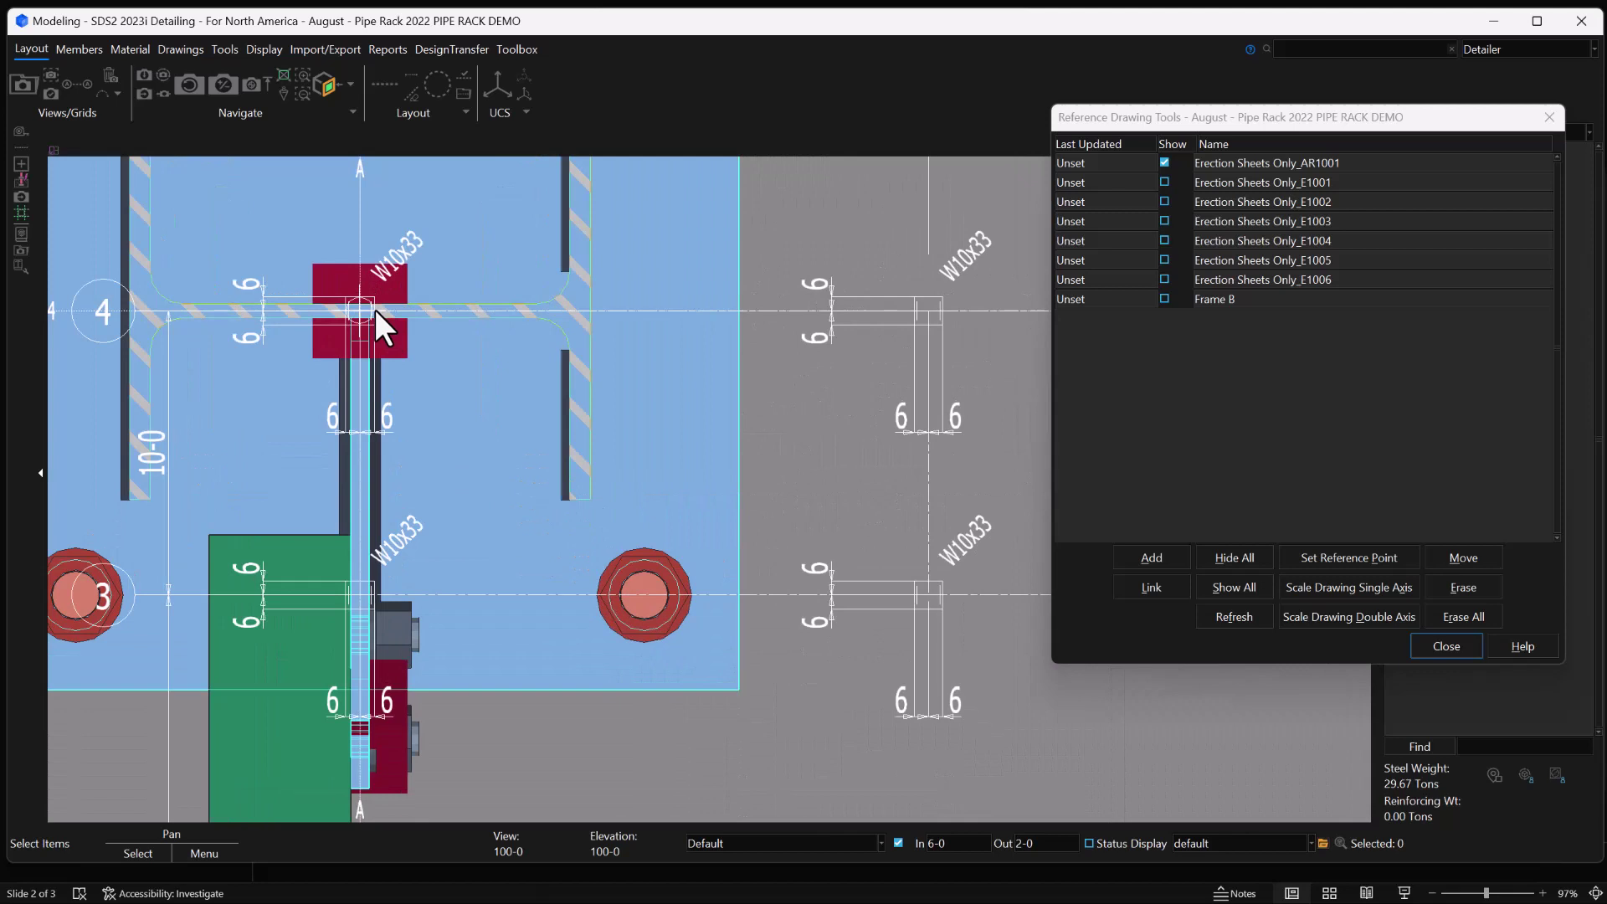
scroll(374, 309, "down", 3)
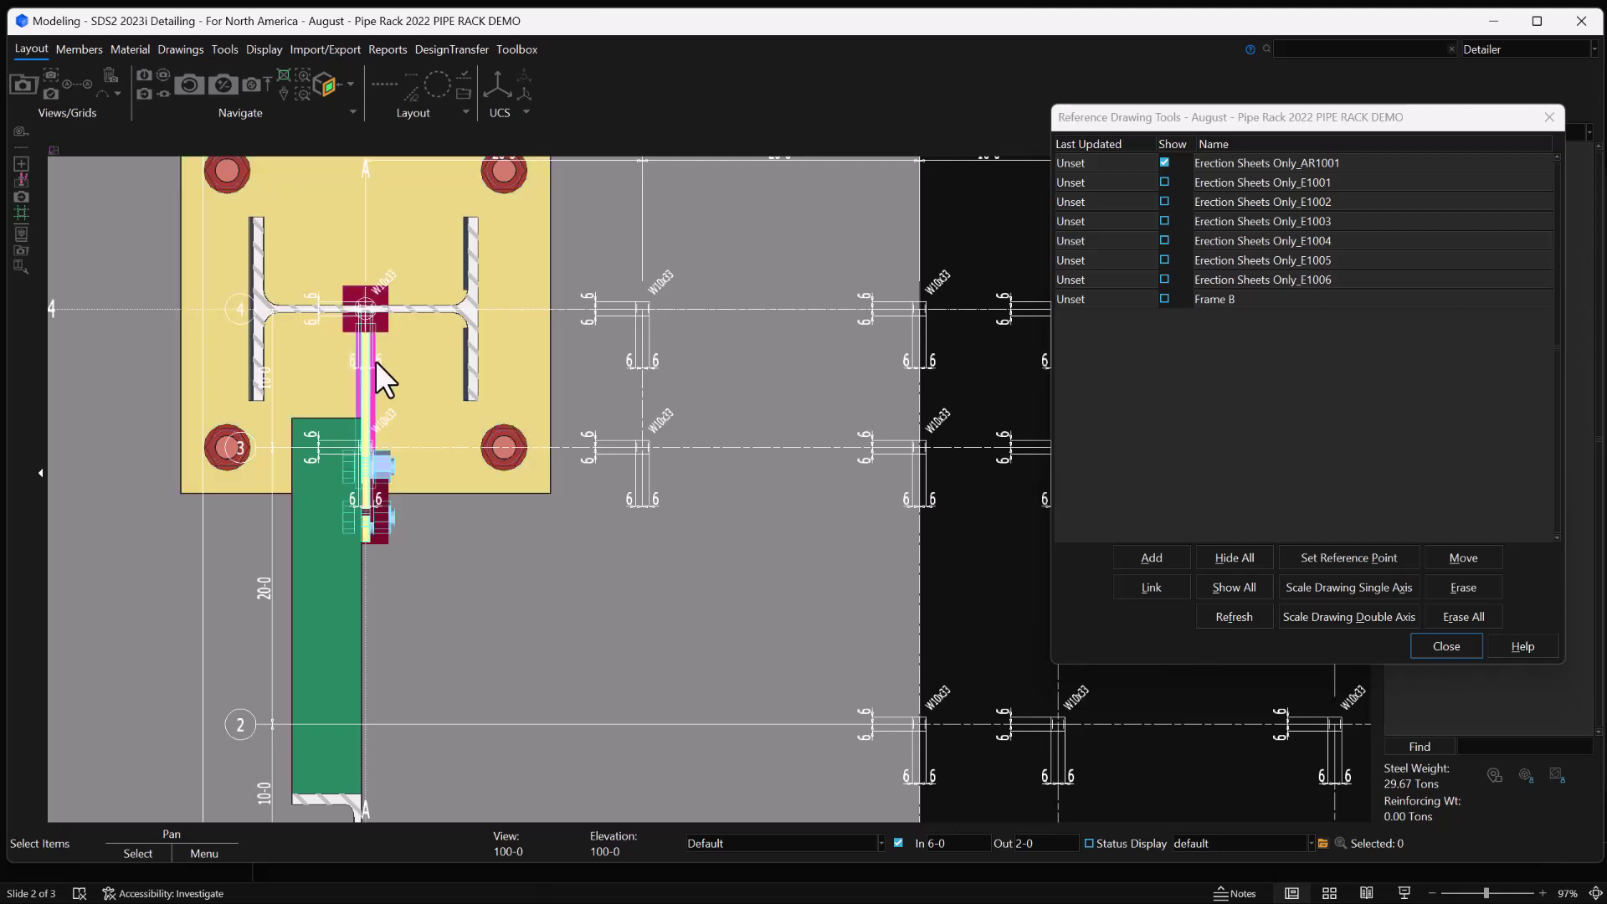
scroll(359, 511, "down", 2)
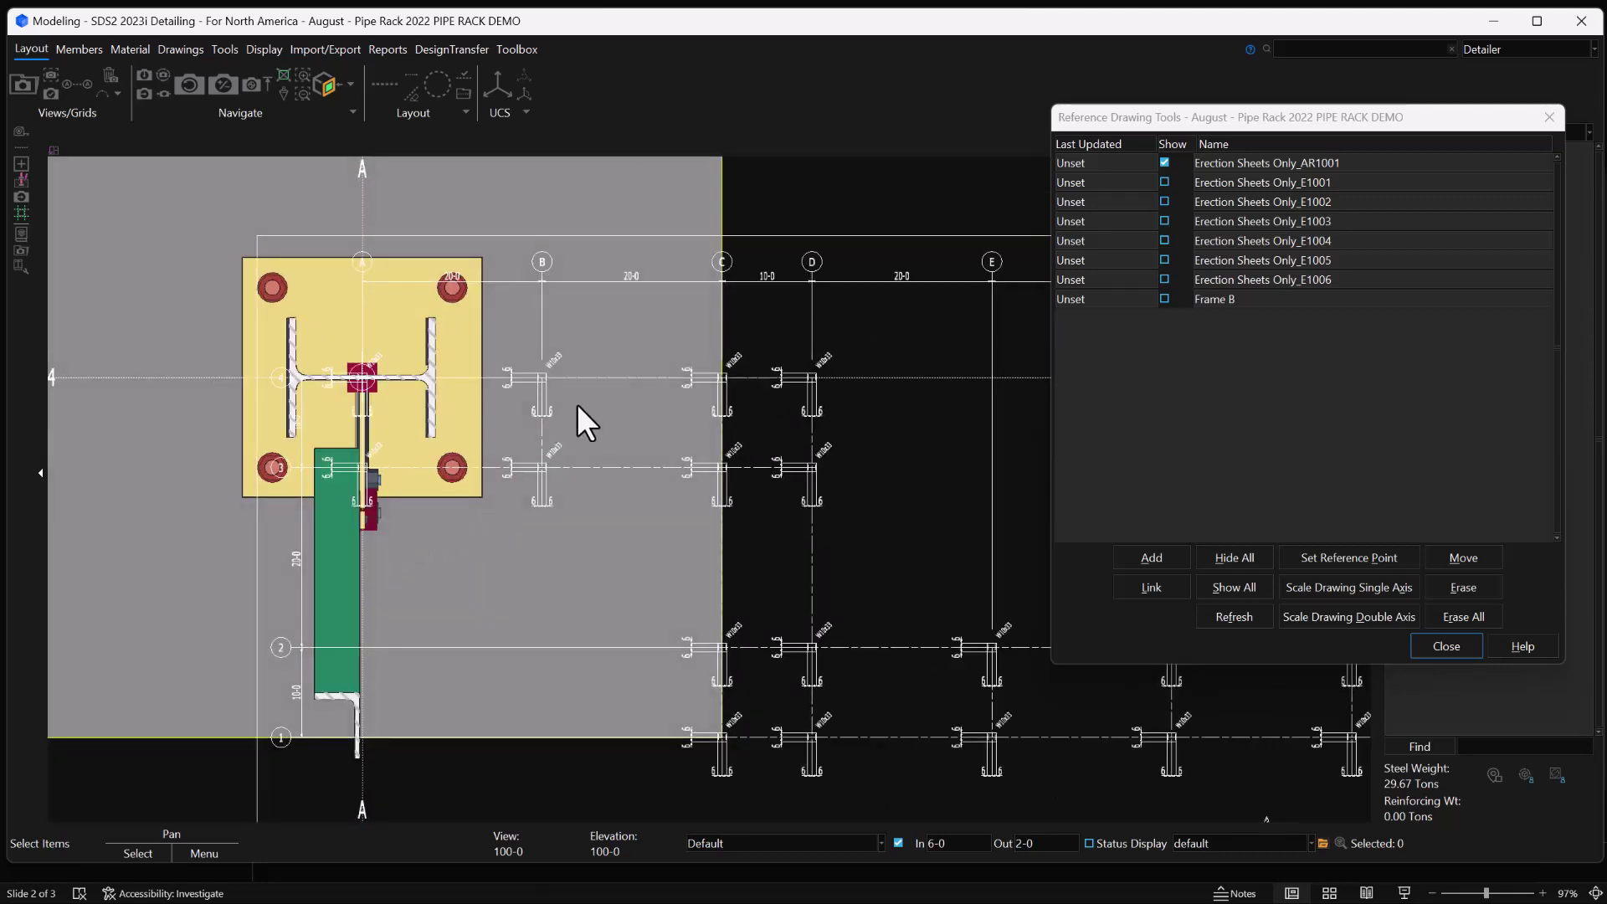
- Scale AR1001 on a single axis so the span between two picked points measures 20-0
left_click(1439, 167)
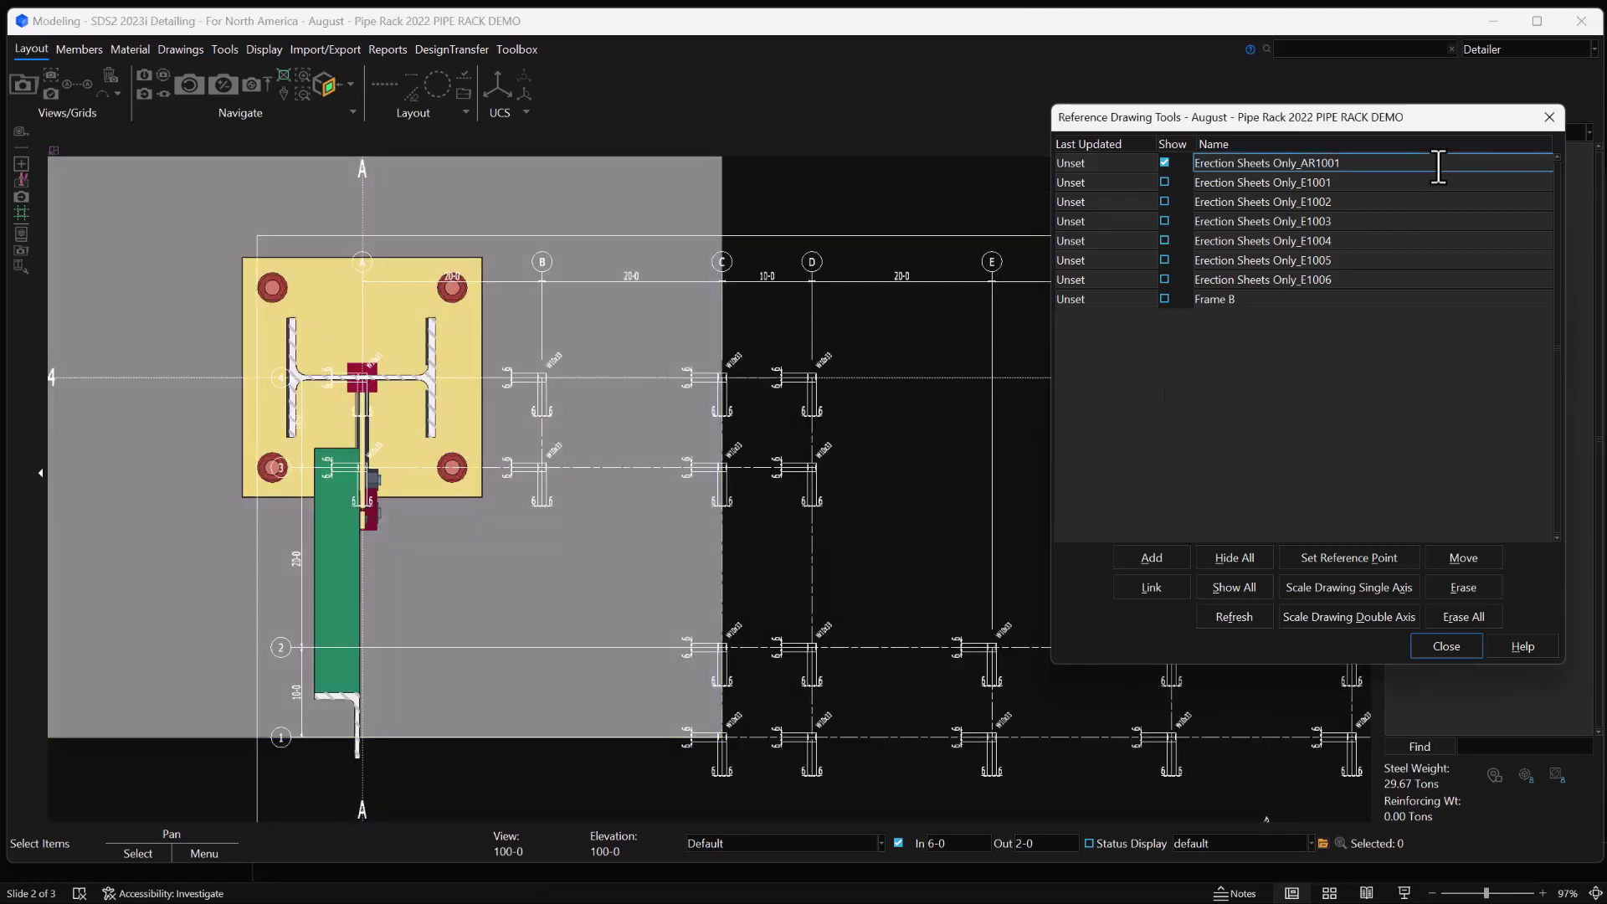
left_click(1341, 590)
scroll(368, 381, "up", 5)
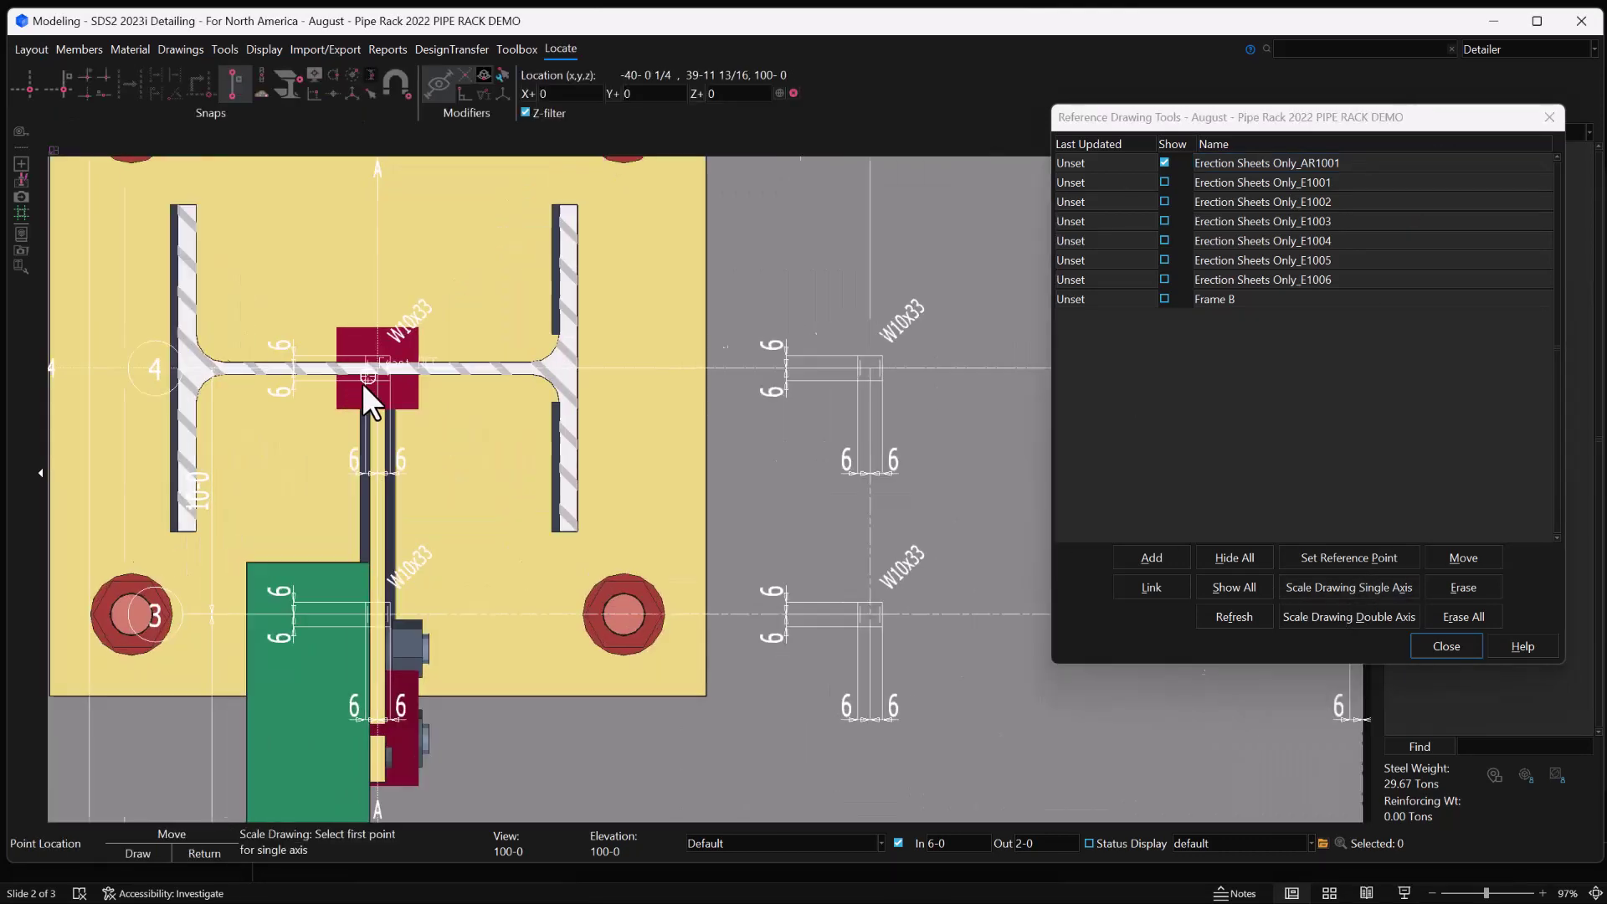
scroll(378, 368, "up", 2)
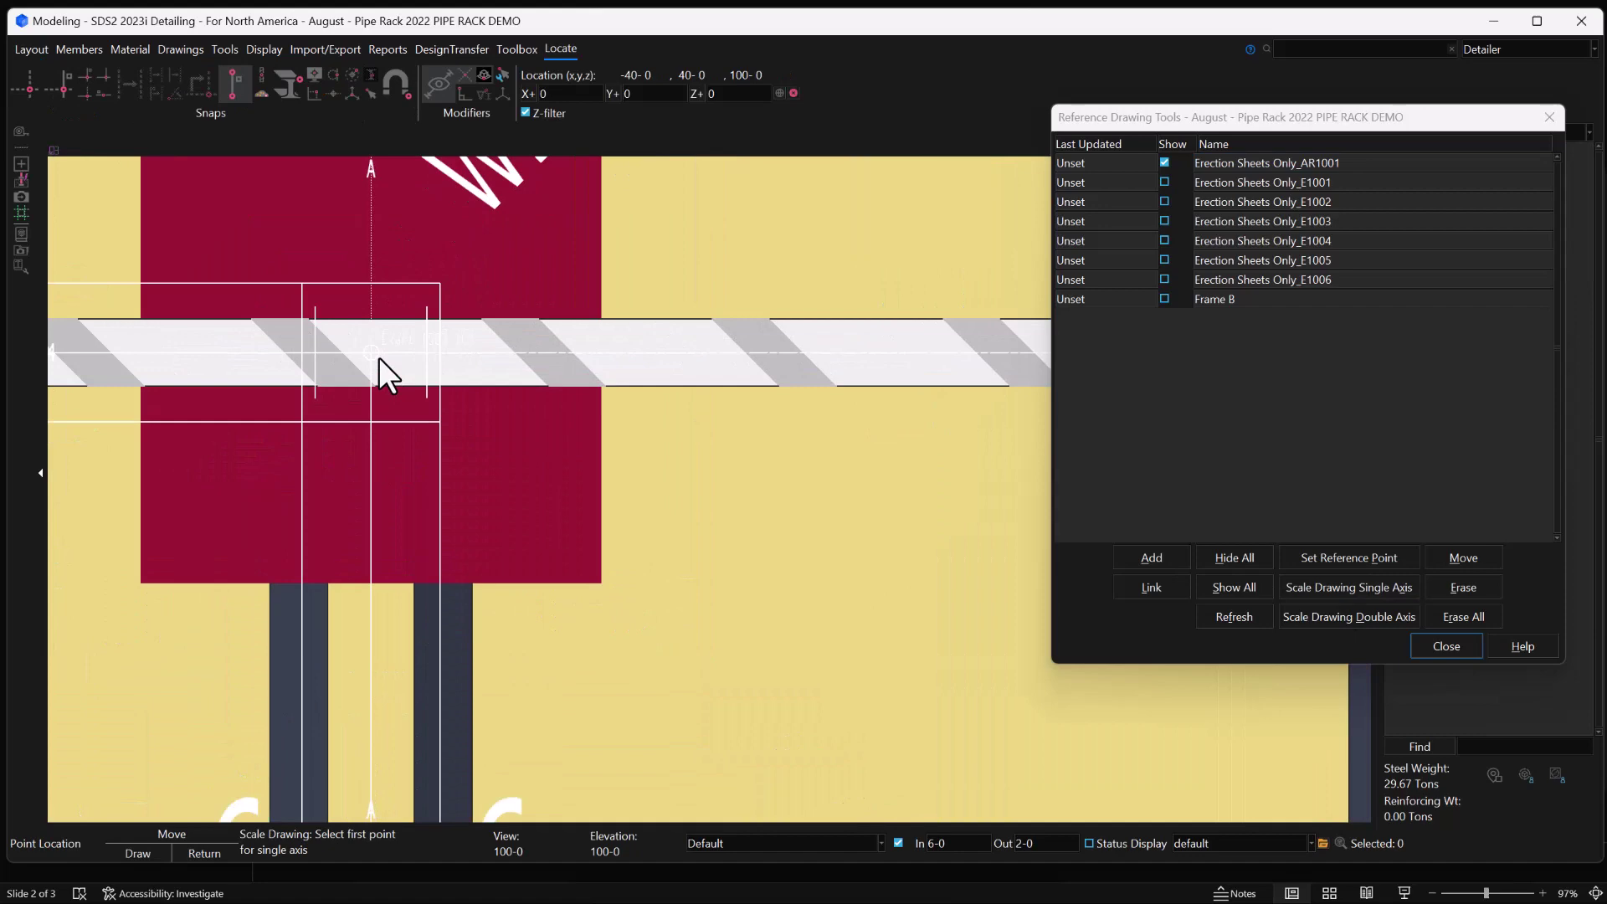
left_click(378, 359)
scroll(375, 355, "down", 5)
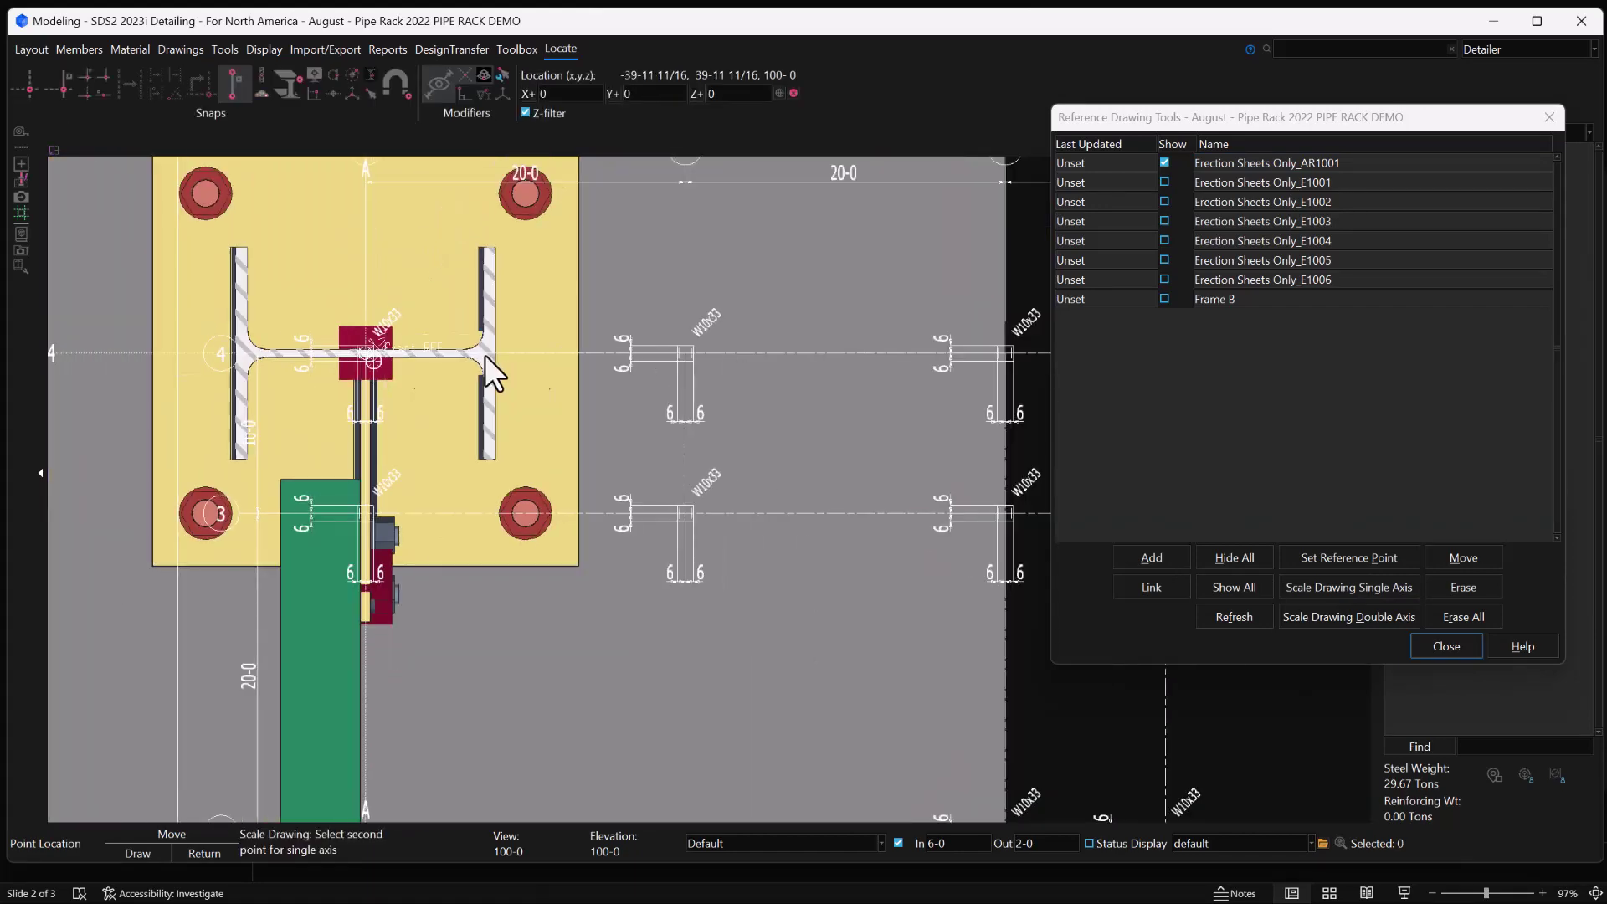
scroll(770, 364, "up", 4)
scroll(770, 364, "up", 3)
left_click(676, 357)
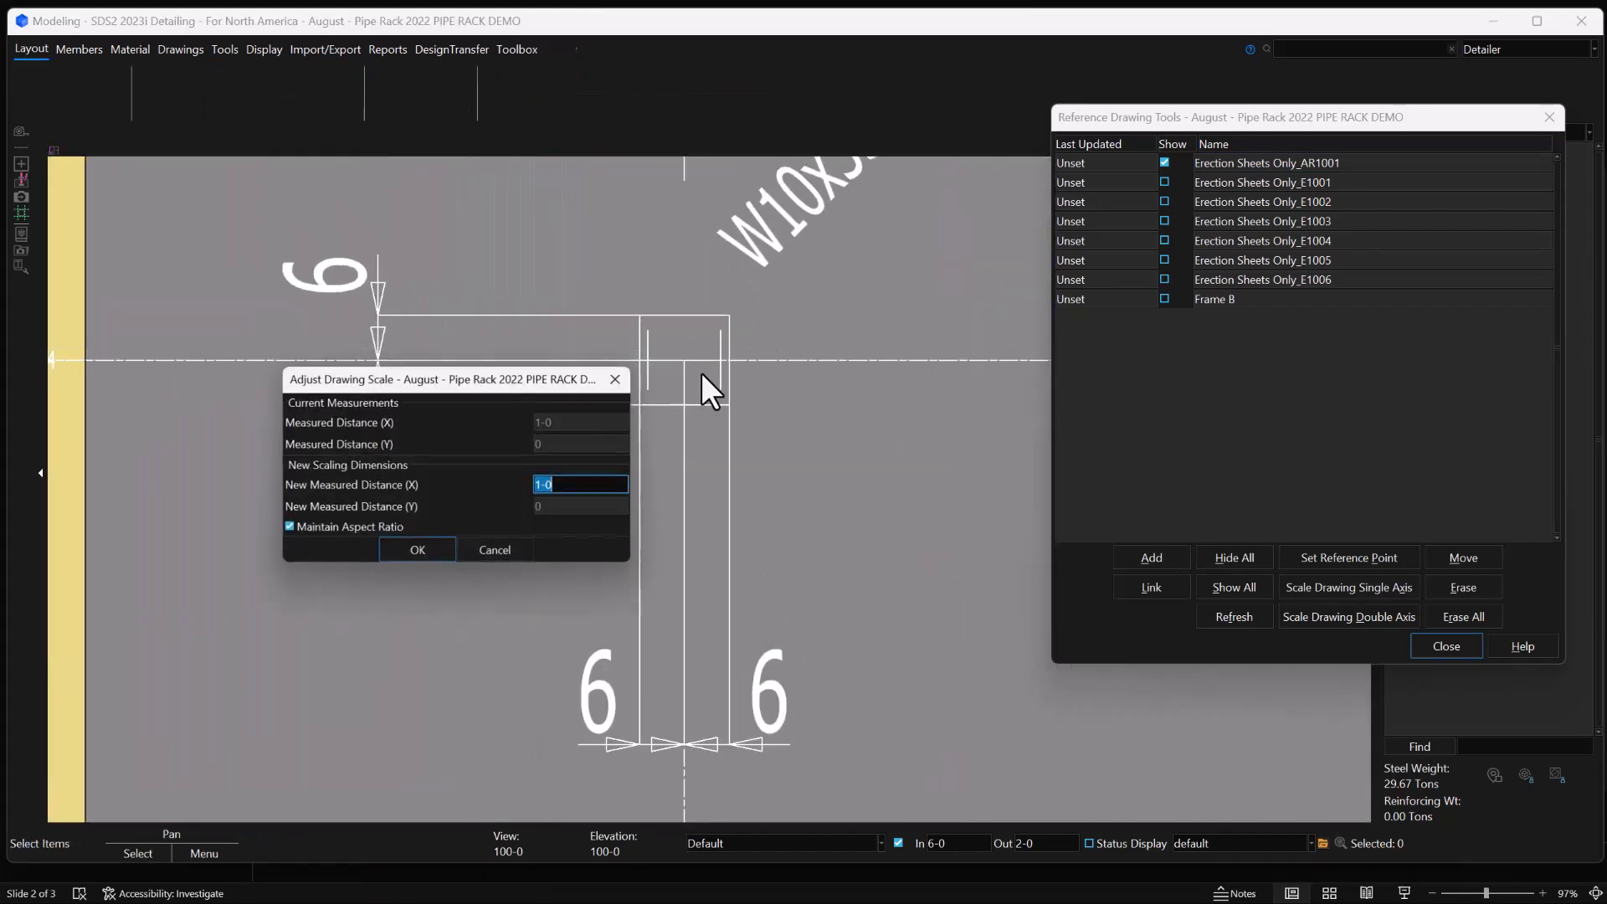
type("20-0")
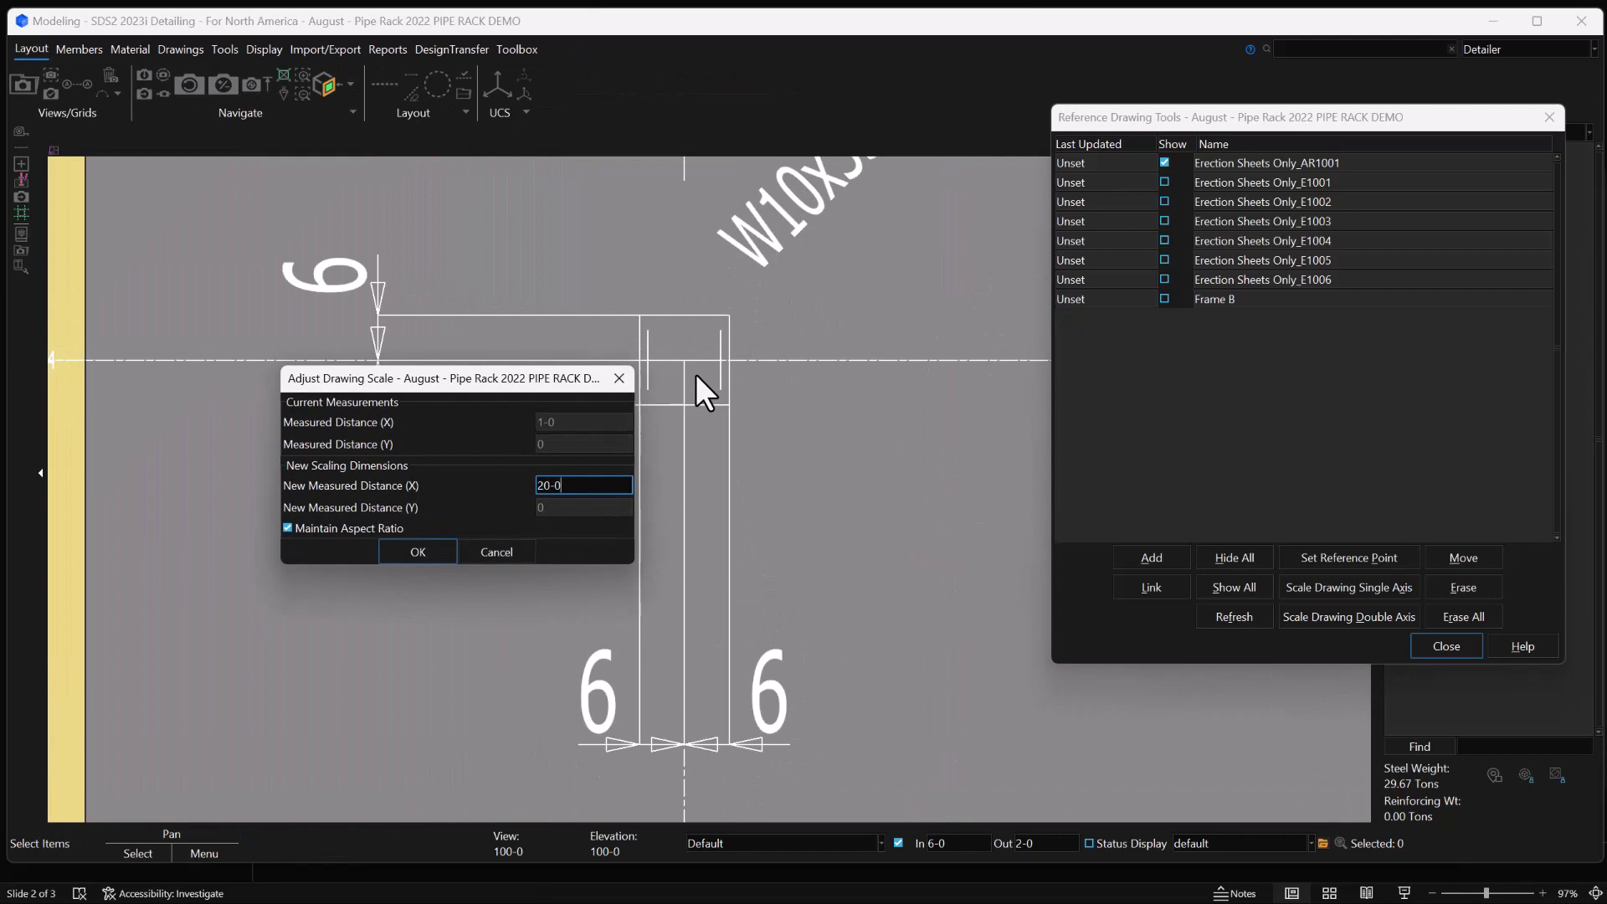
key("Return")
- Set AR1001's reference point at the drawing's grid A/4 intersection
scroll(703, 340, "down", 6)
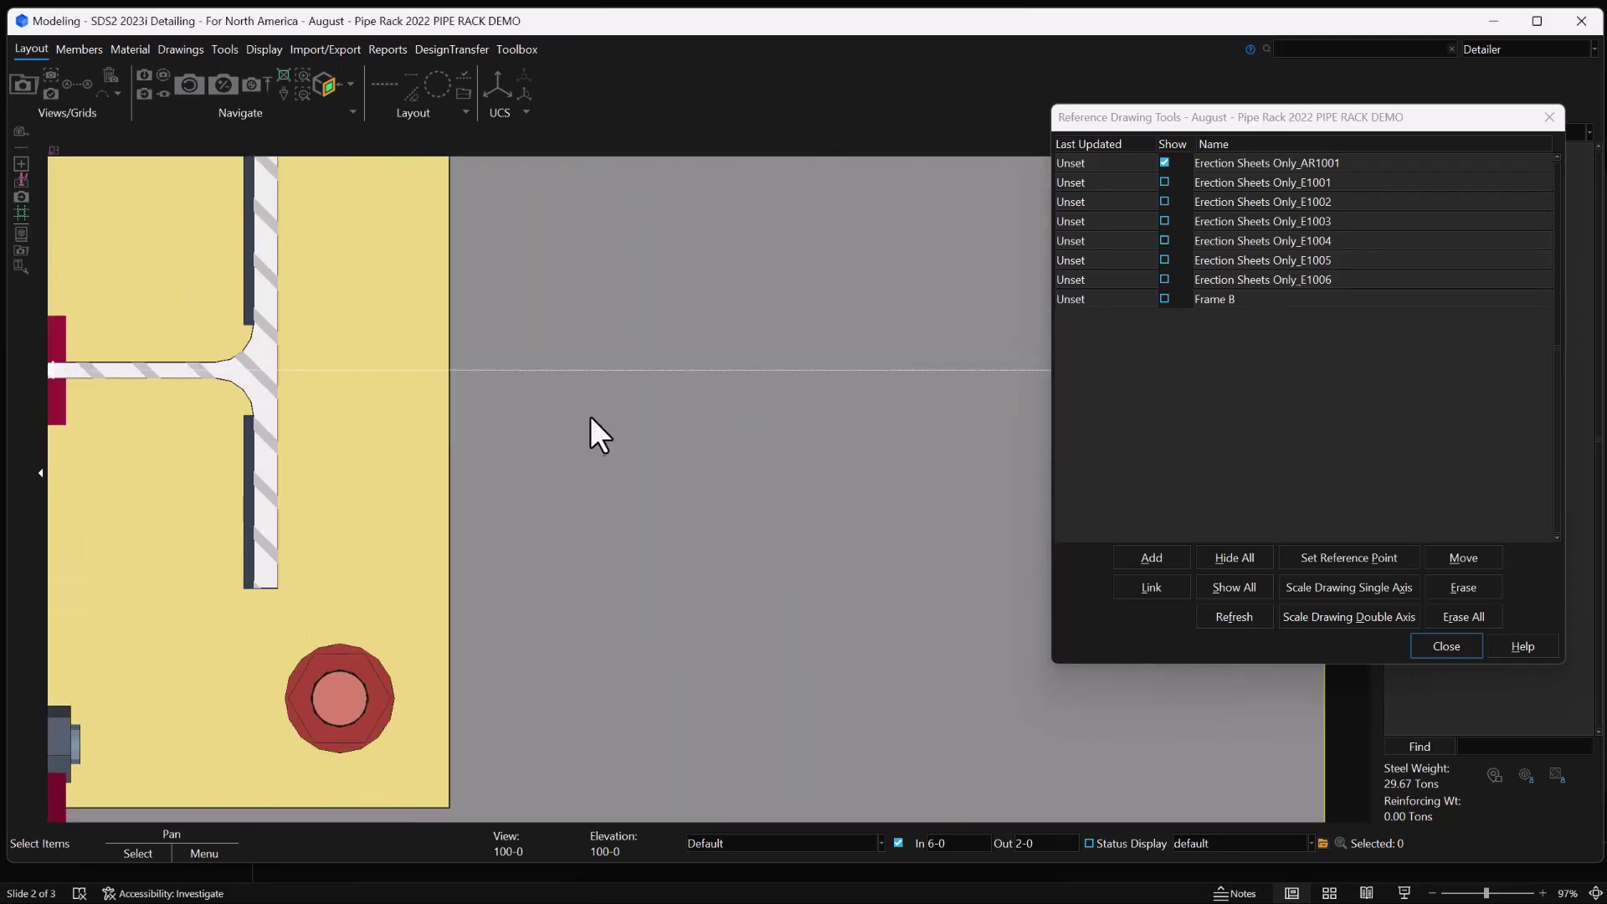
scroll(398, 502, "down", 5)
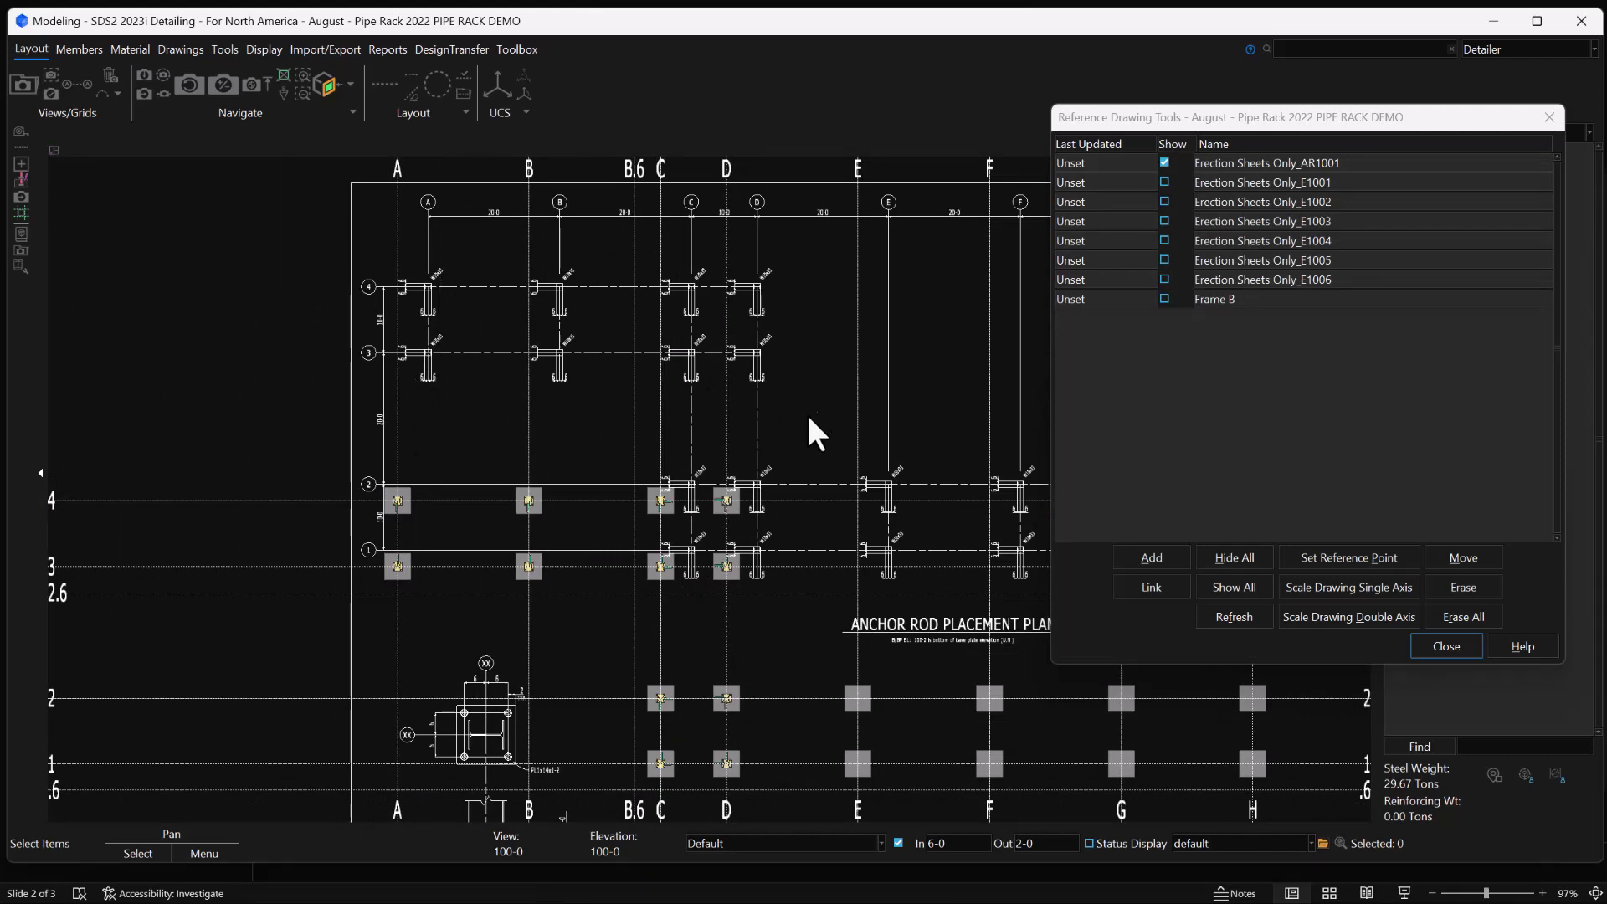
scroll(423, 283, "up", 8)
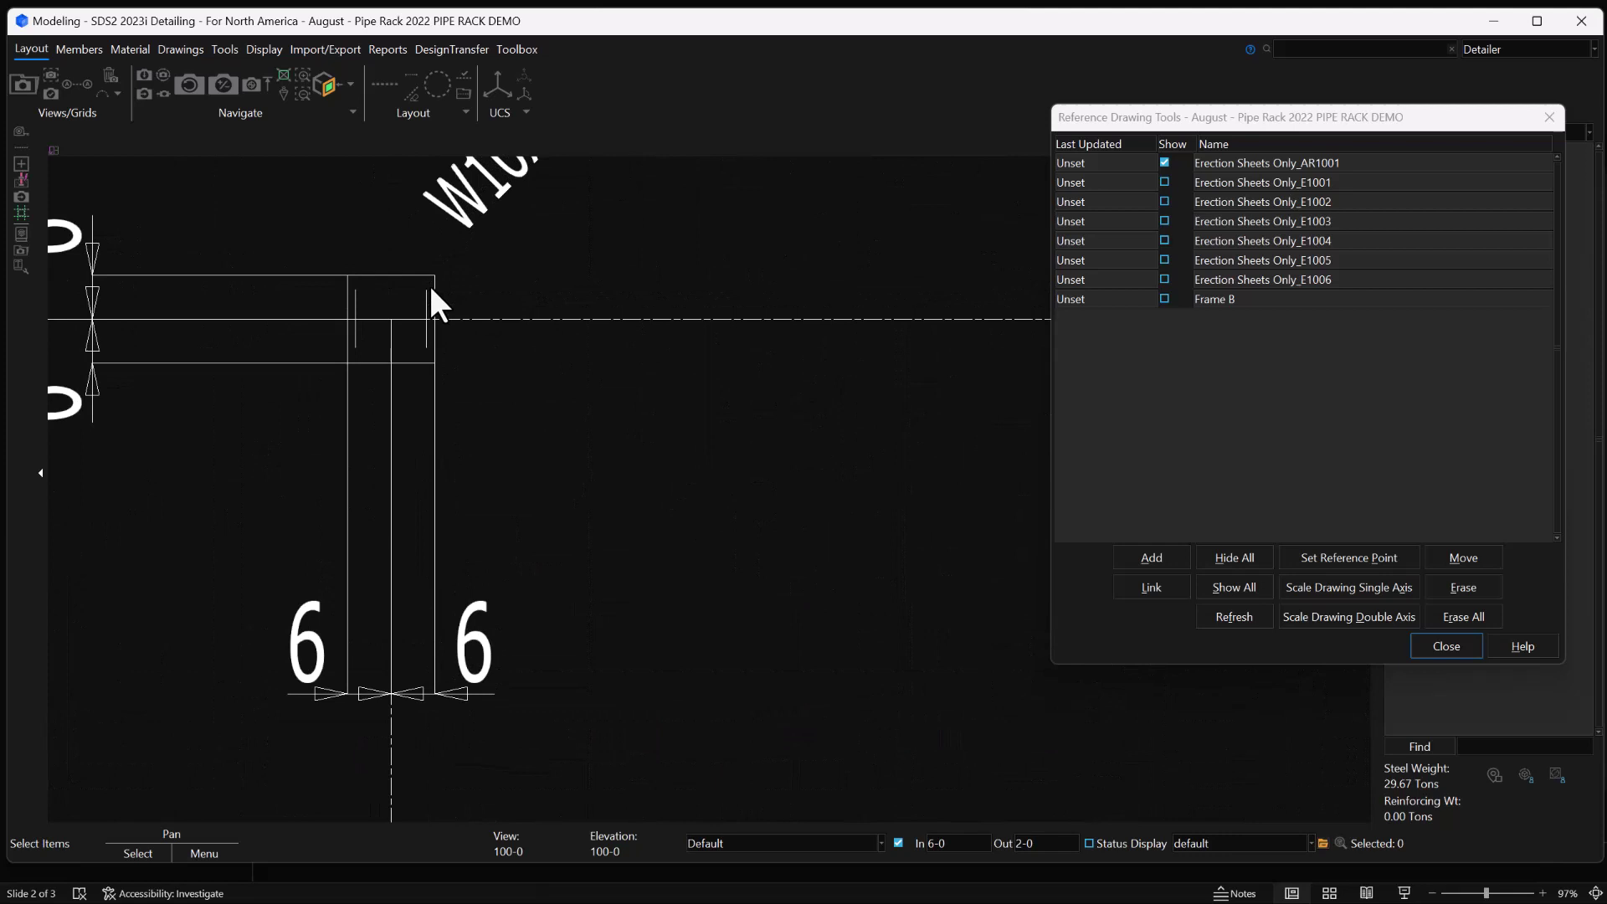
left_click(1387, 555)
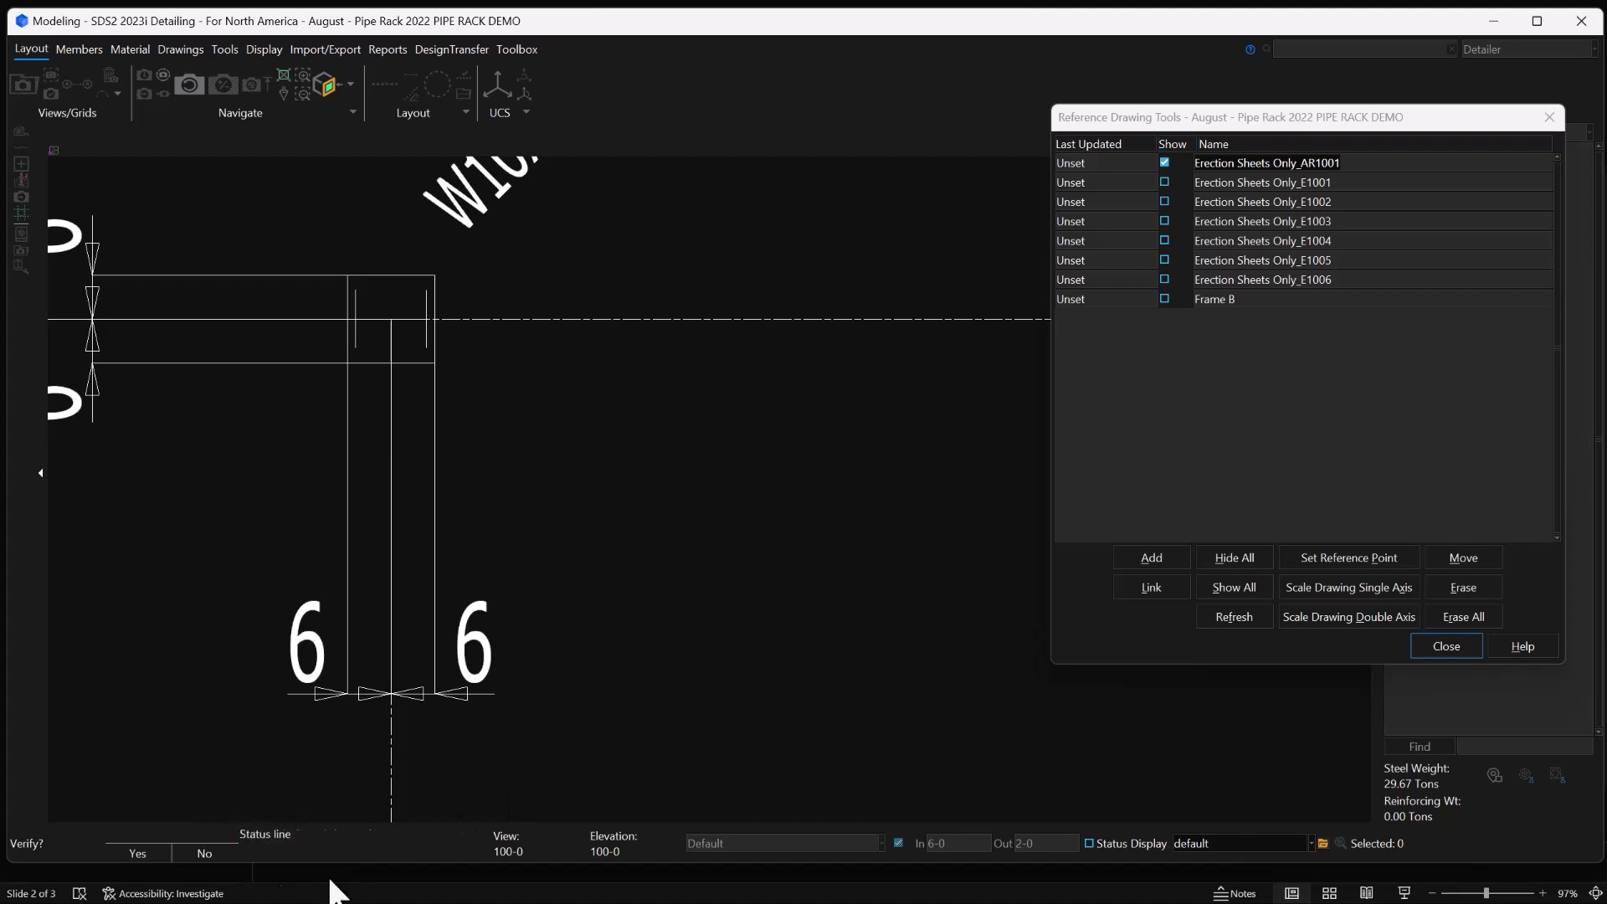
middle_click(546, 392)
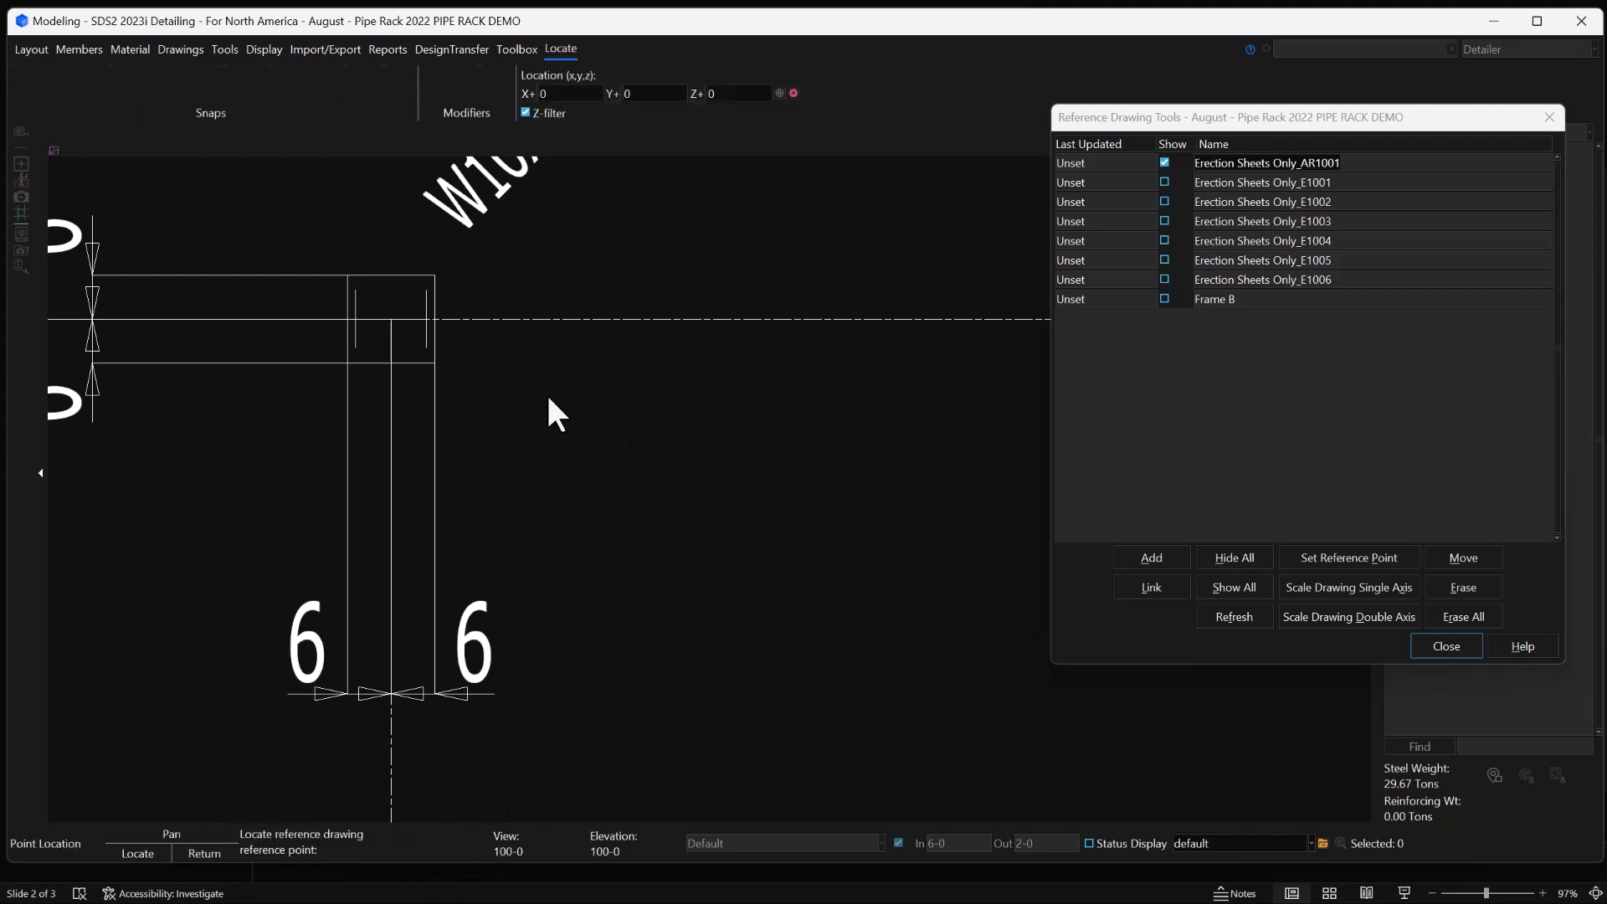
left_click(402, 320)
left_click(619, 398)
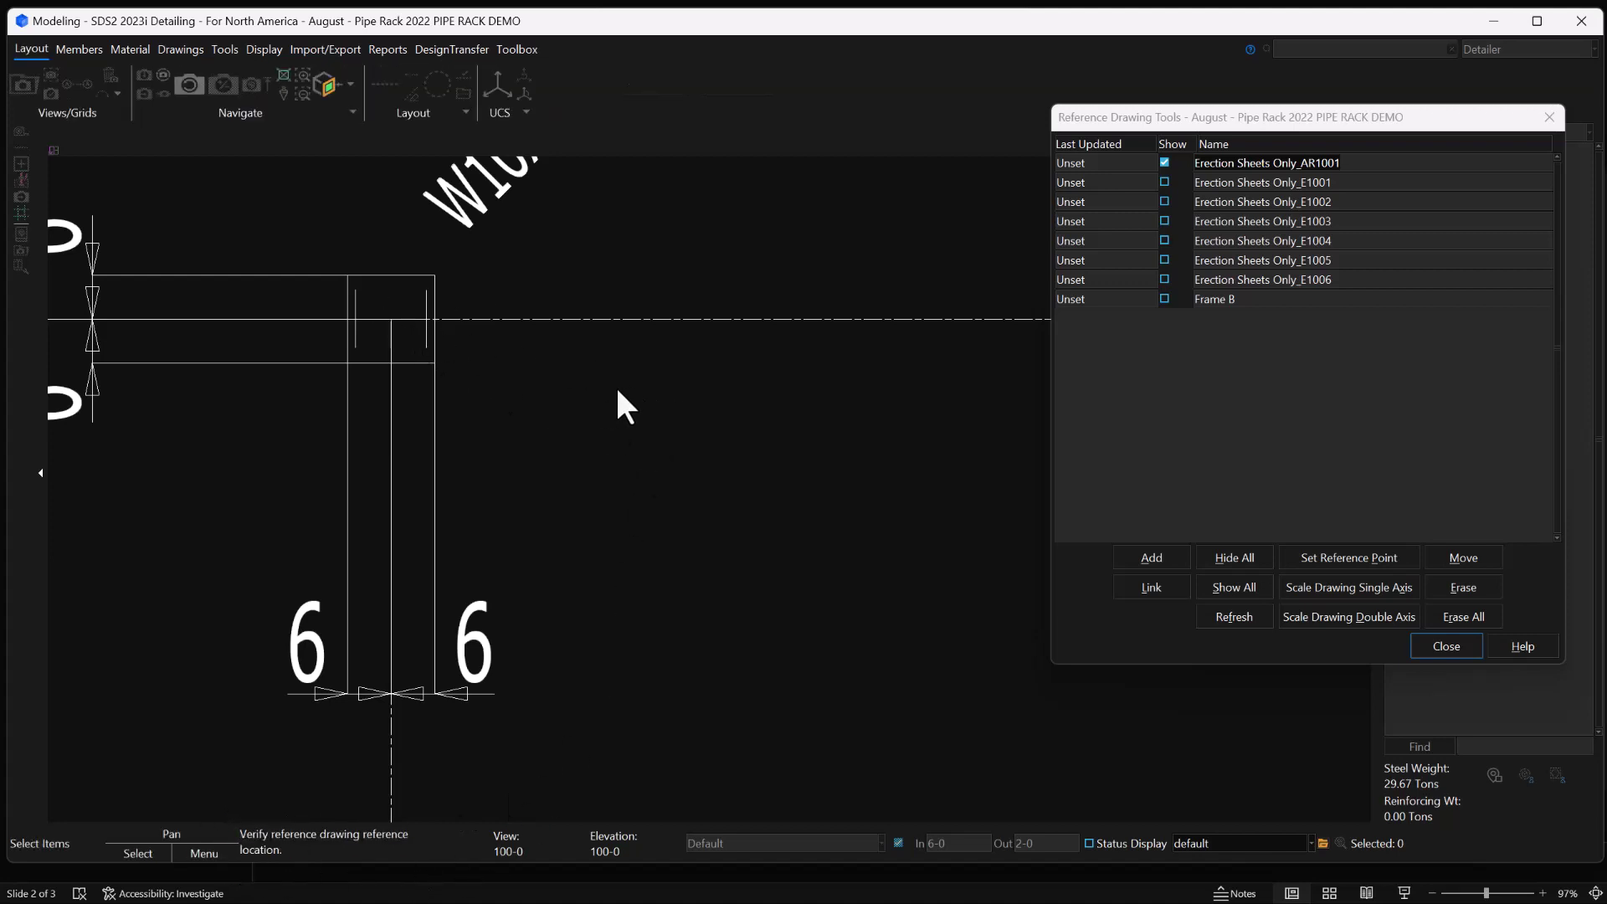
- Move the reference drawing onto the model's grid A/4 intersection
left_click(1474, 559)
scroll(757, 262, "down", 6)
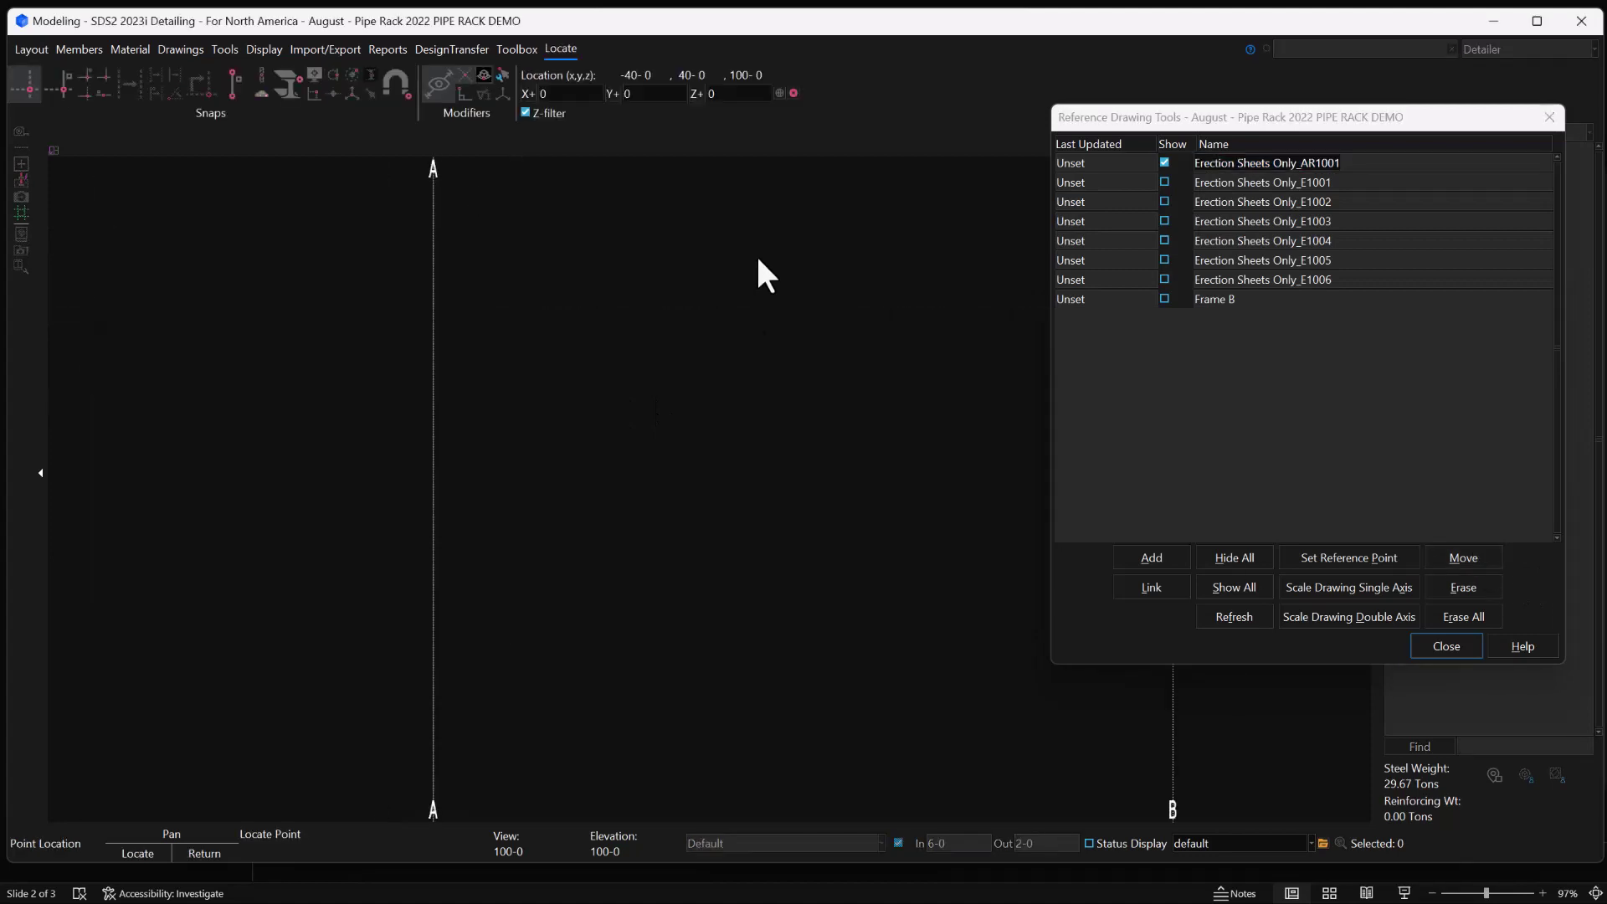
scroll(734, 469, "up", 3)
scroll(660, 424, "up", 5)
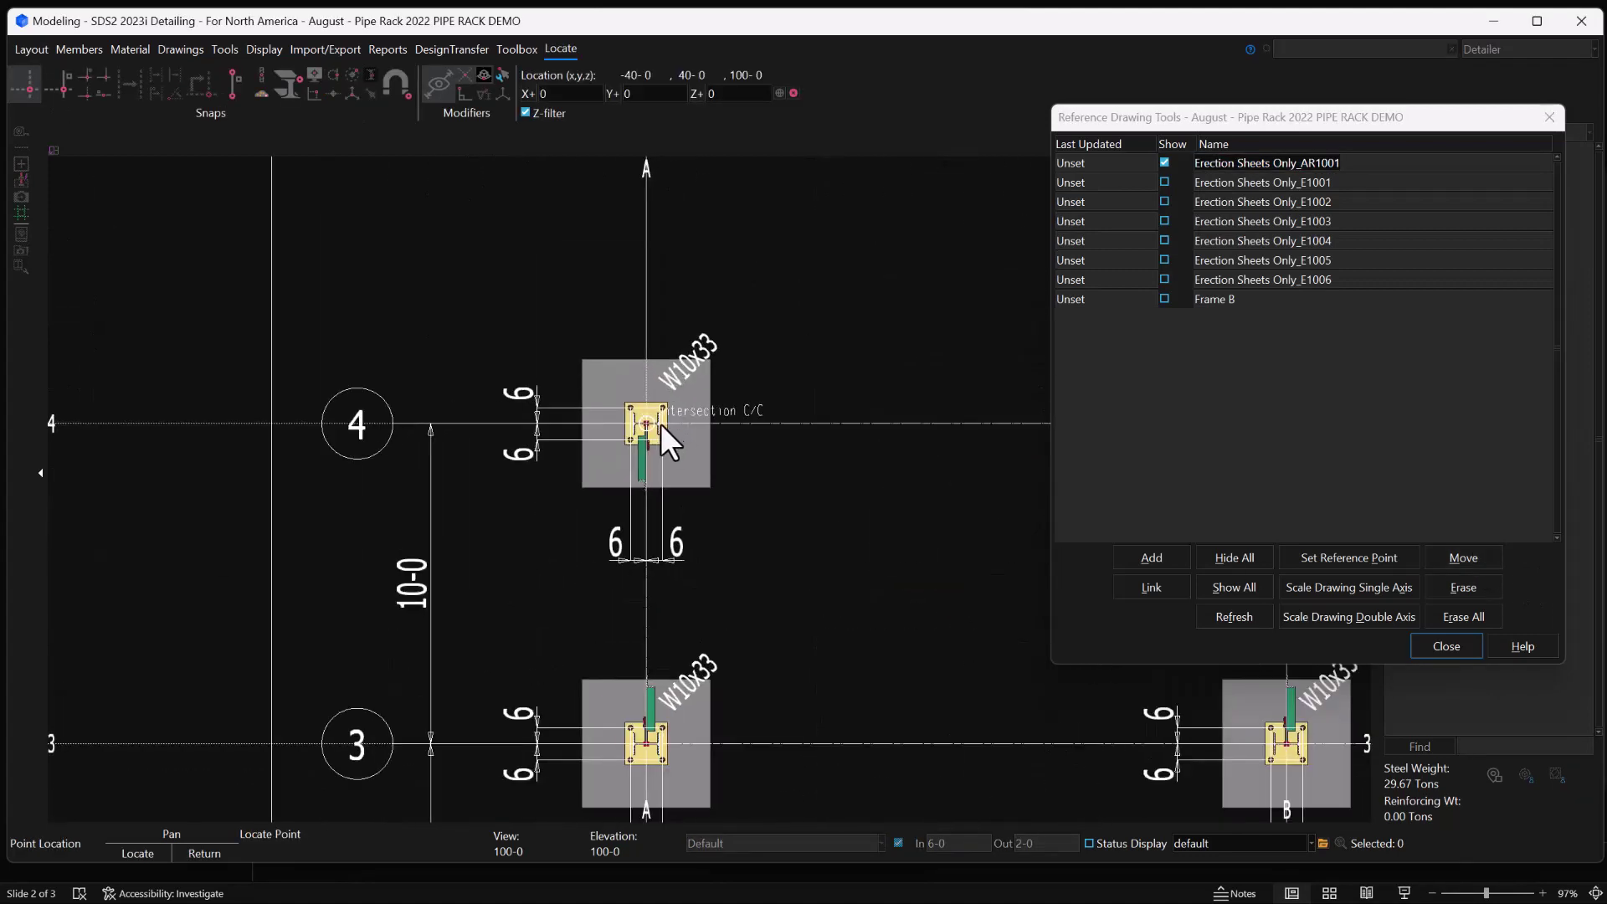
left_click(630, 428)
scroll(440, 394, "down", 8)
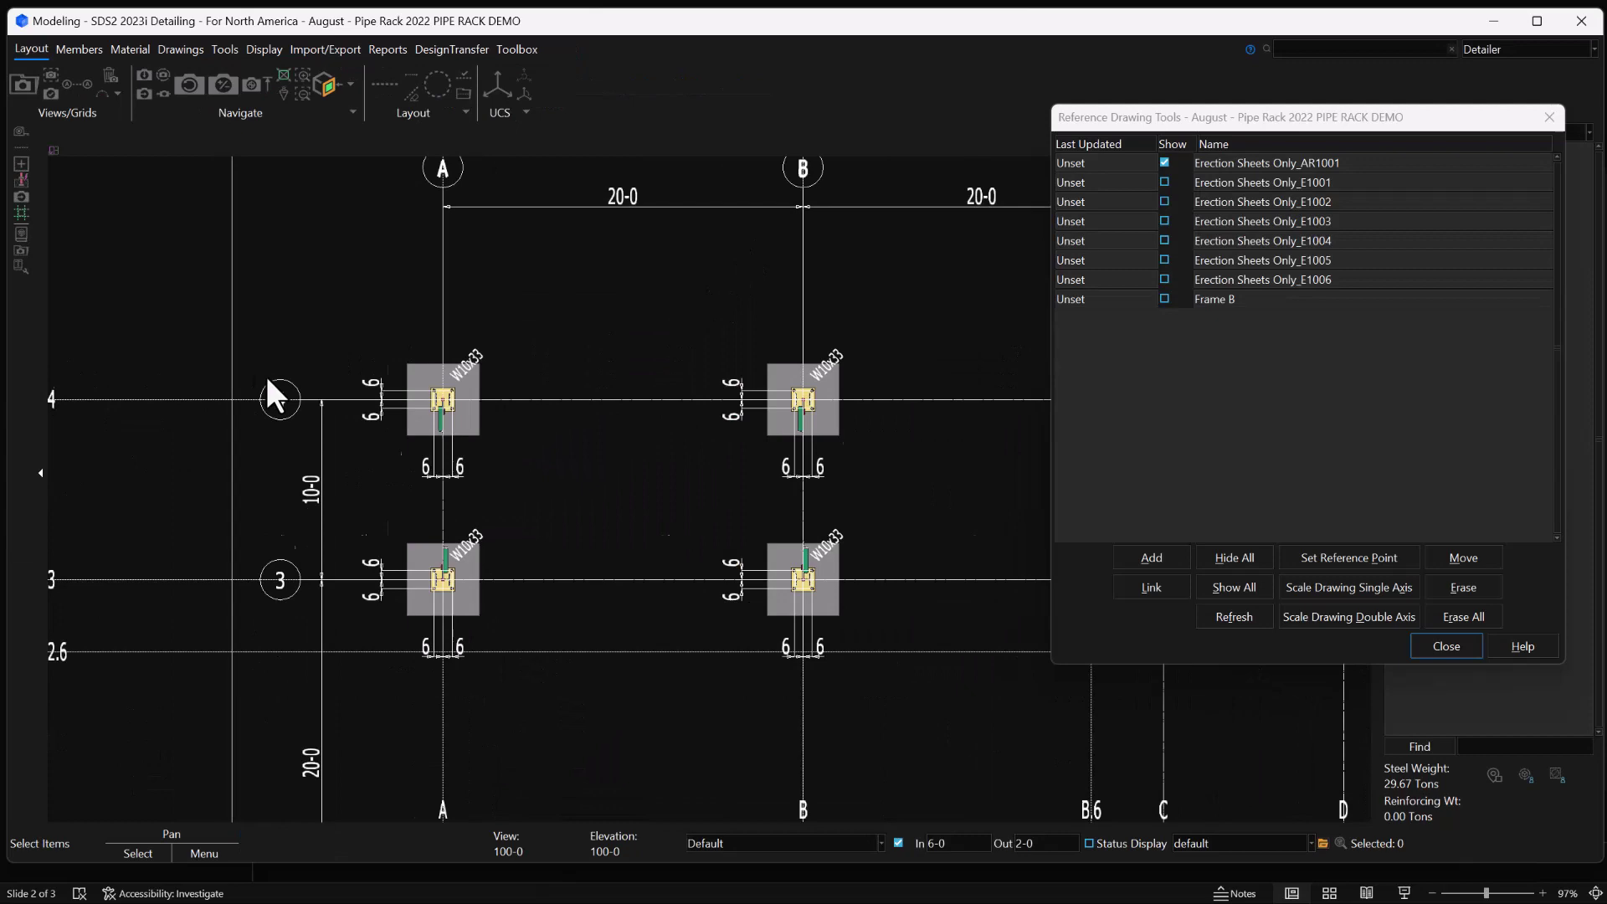
scroll(723, 516, "up", 2)
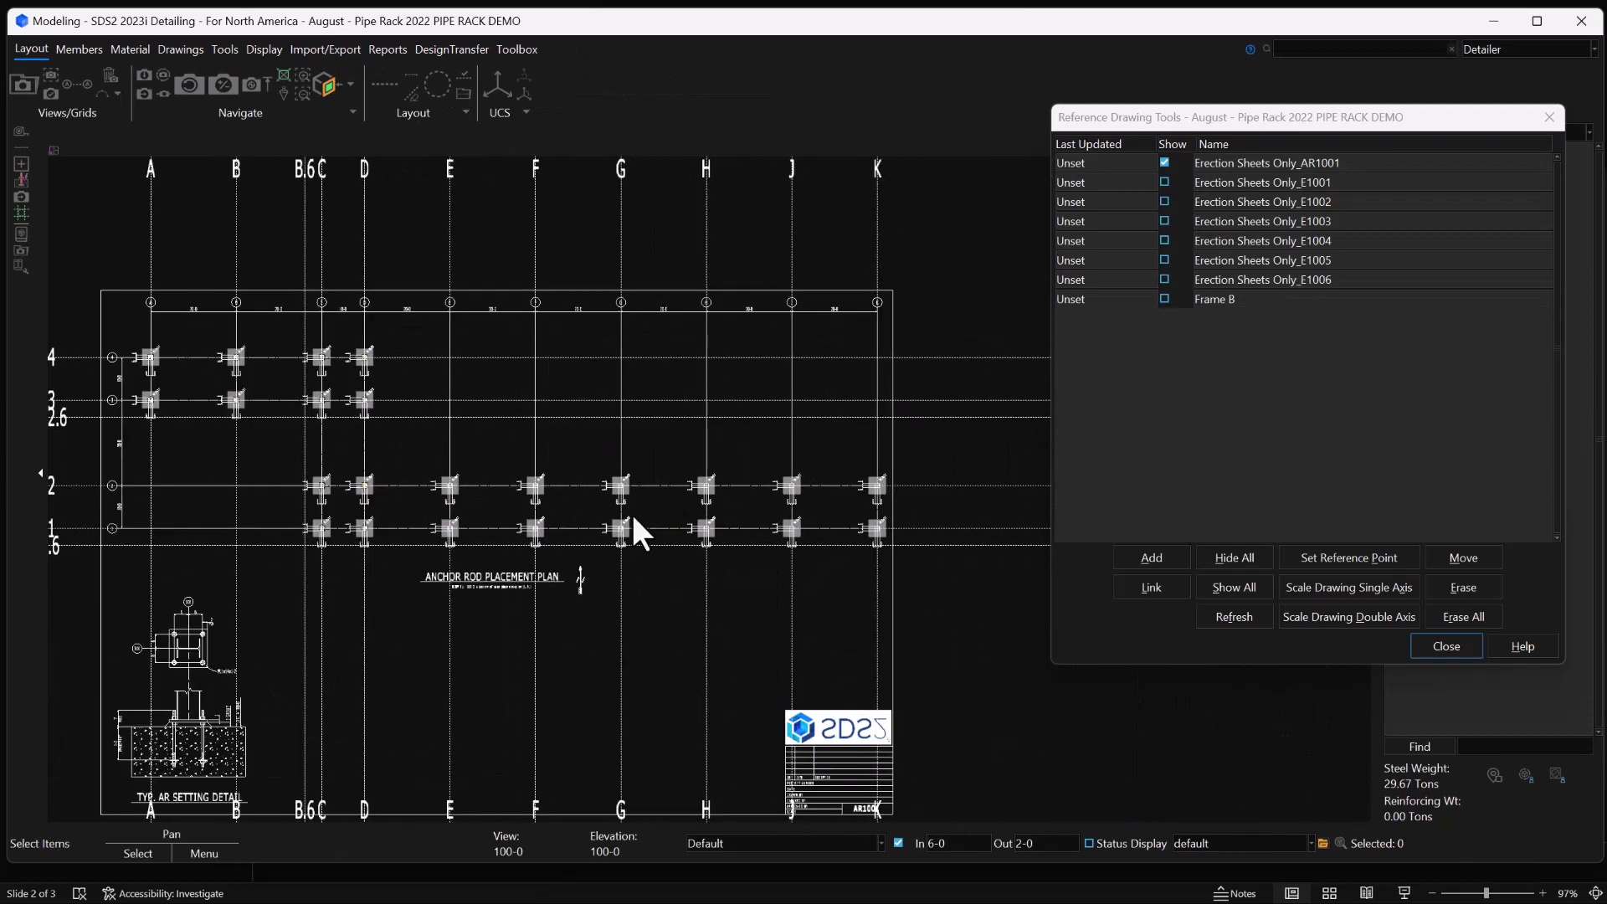